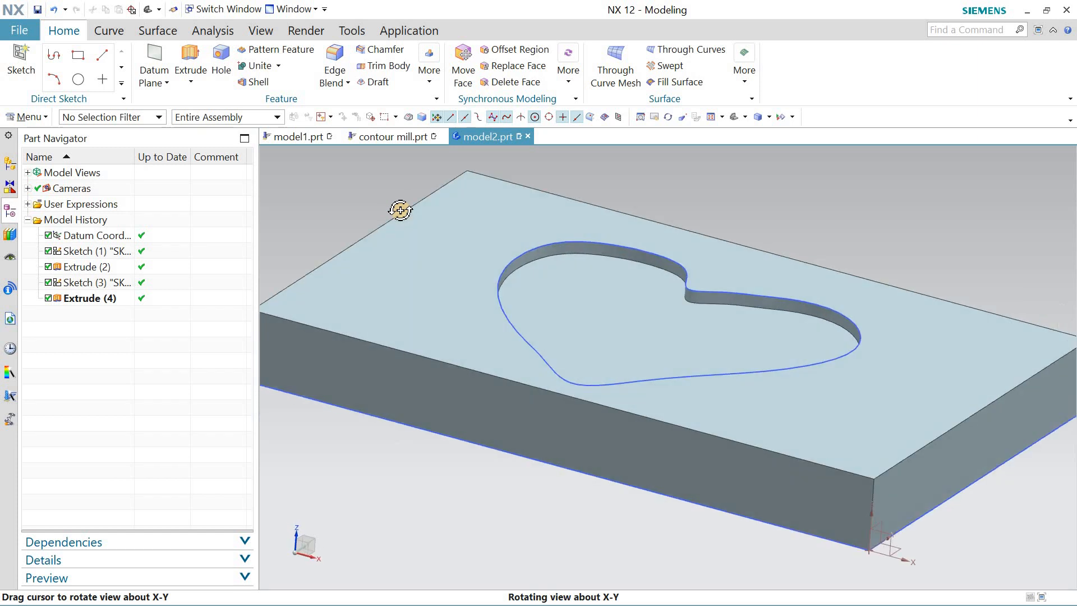
- Start the Manufacturing application for this part with the cam_general session configuration and the mill_planar CAM setup
click(745, 116)
click(741, 130)
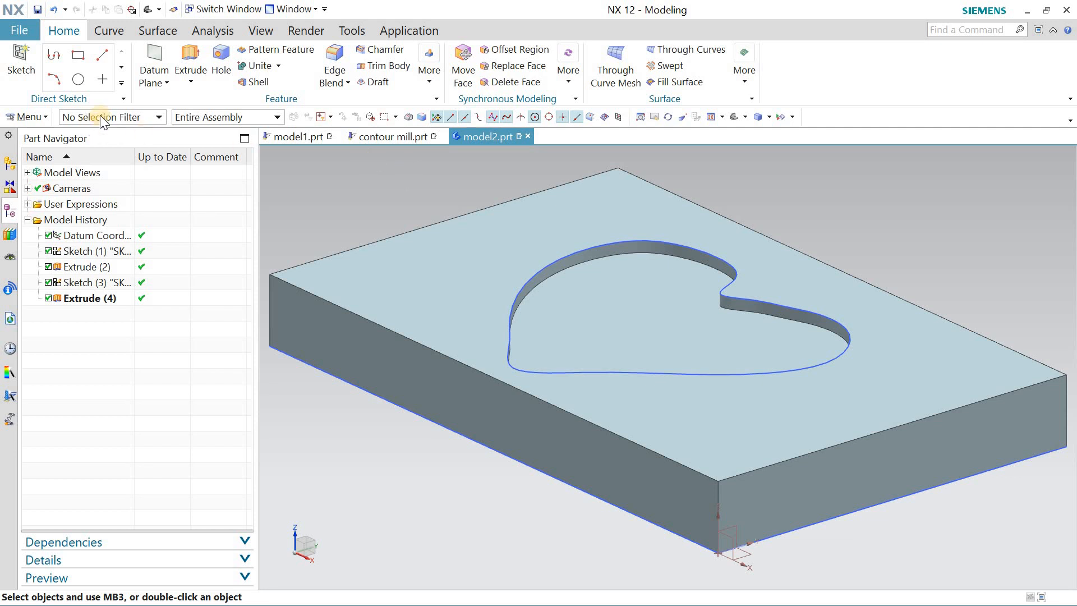
click(407, 30)
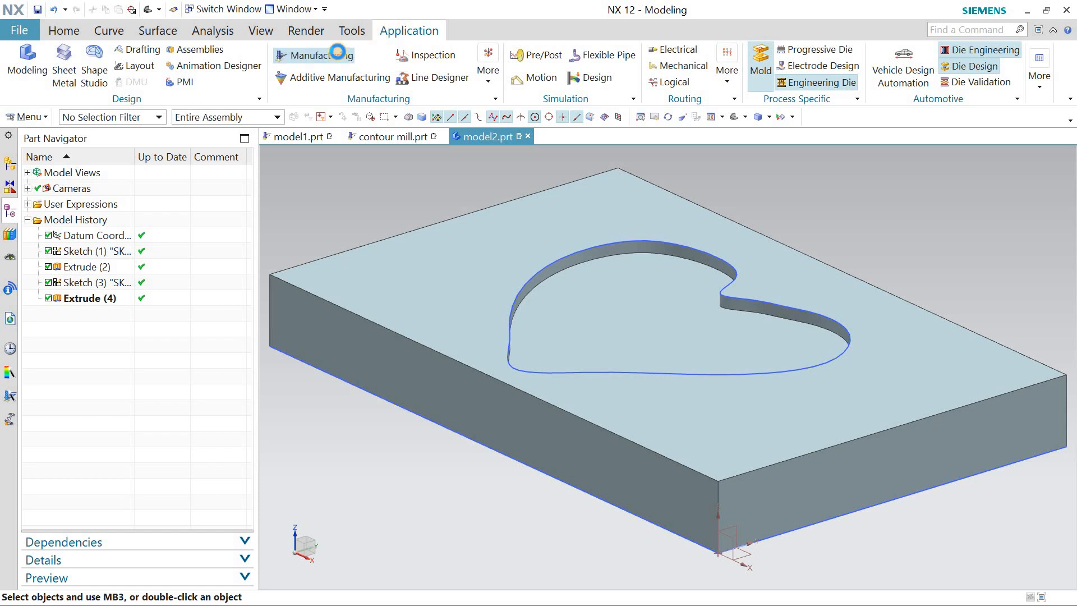
click(338, 53)
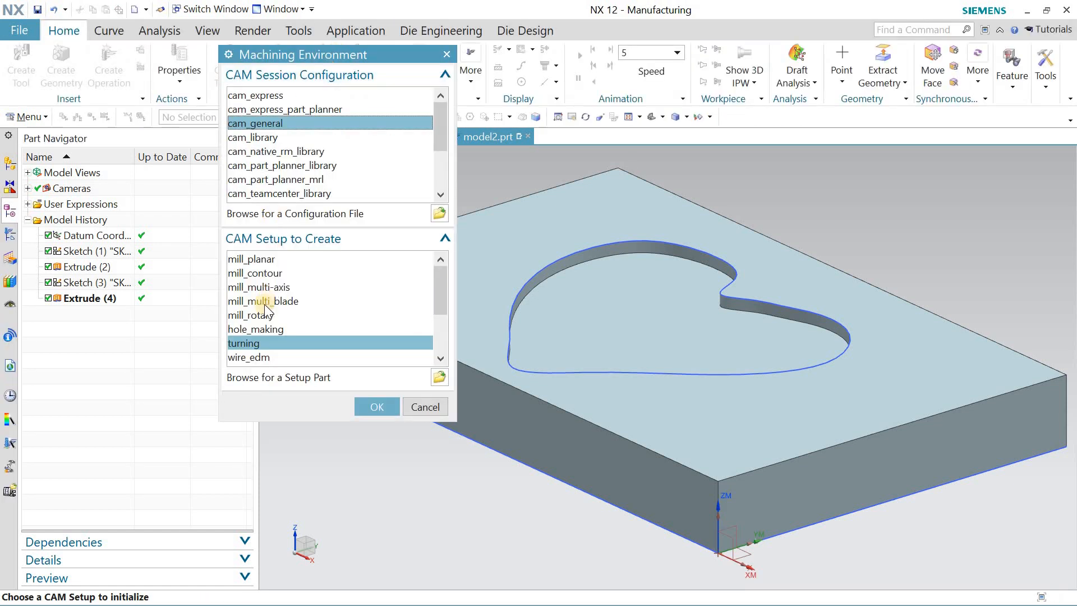
click(250, 261)
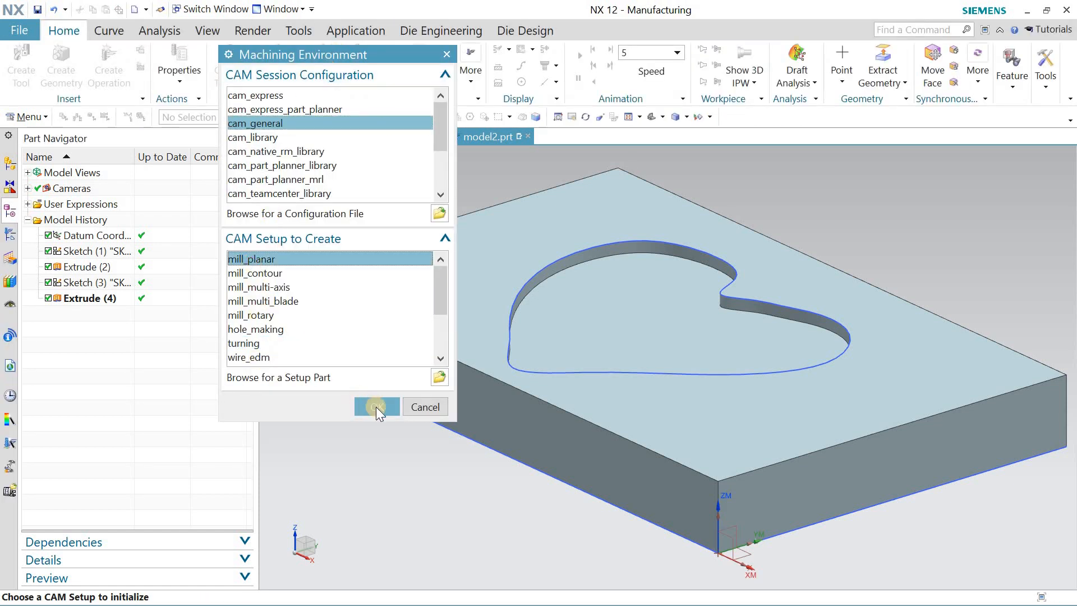
click(376, 406)
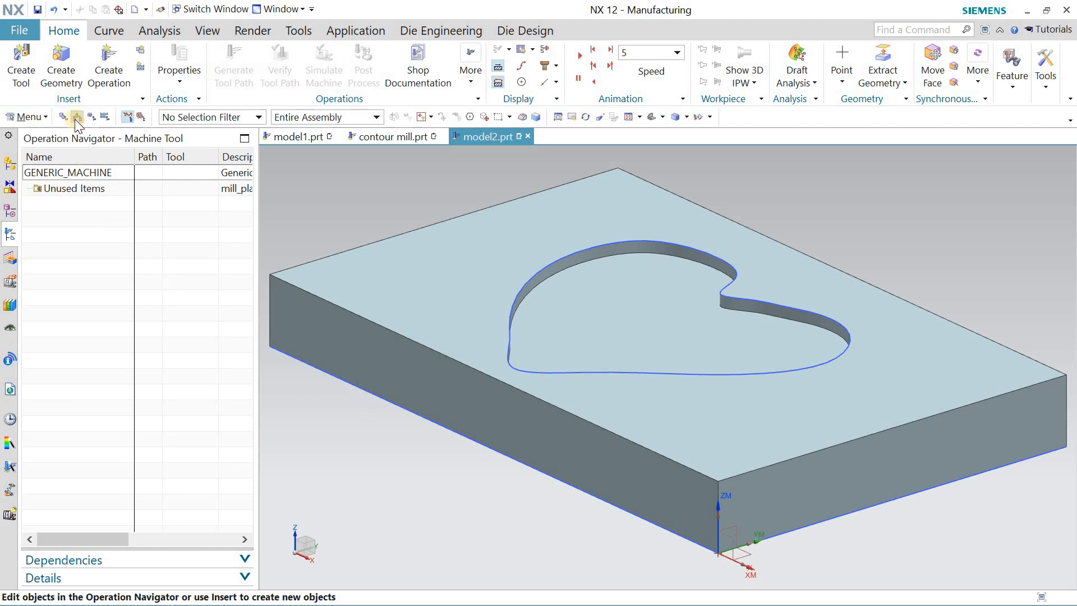
- Show the operations by geometry and move the MCS_MILL origin to the plate's top corner at X -110, Y 0, Z 12
click(77, 117)
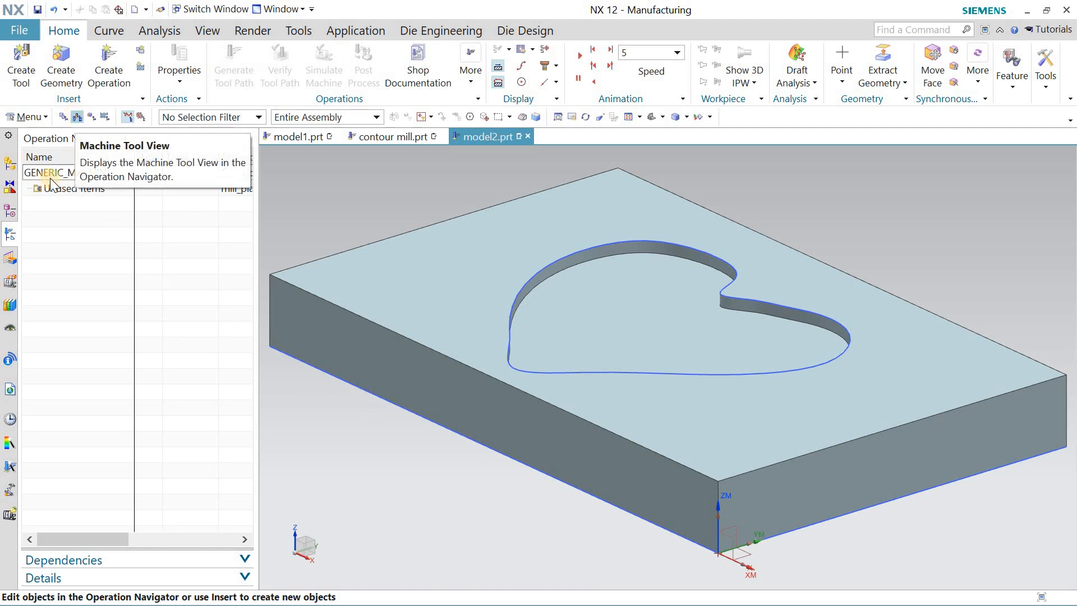
click(91, 117)
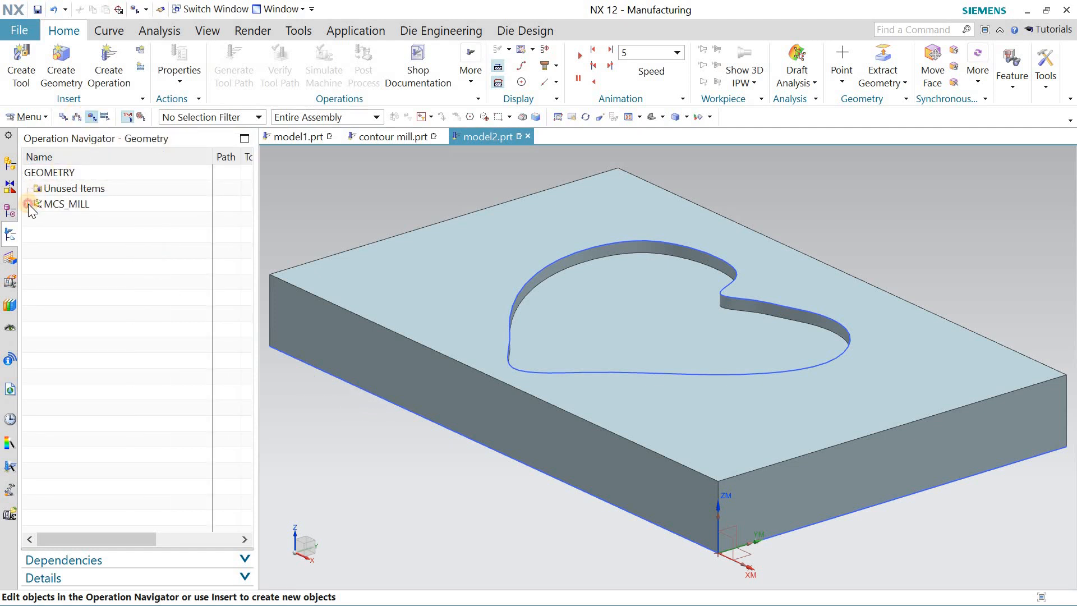
click(29, 205)
double_click(61, 205)
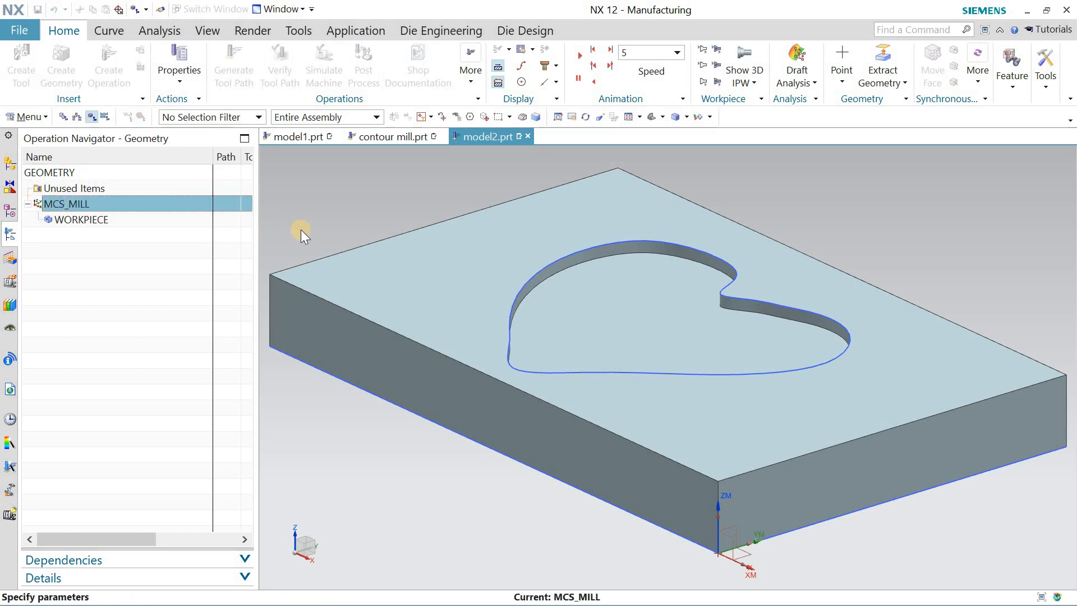
scroll(561, 337, down, 2)
scroll(578, 331, down, 1)
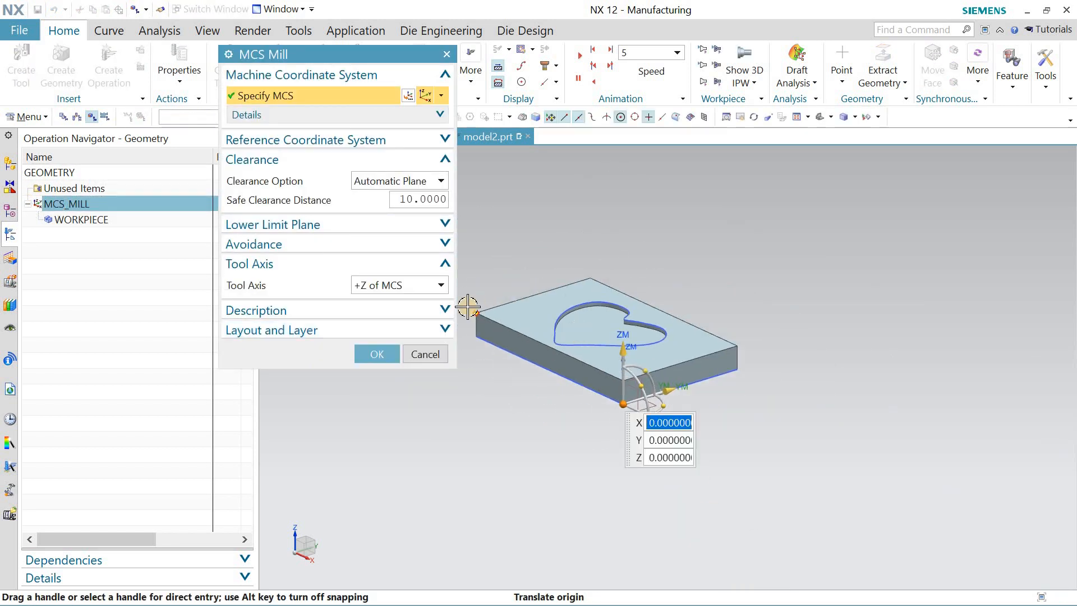
scroll(494, 317, up, 4)
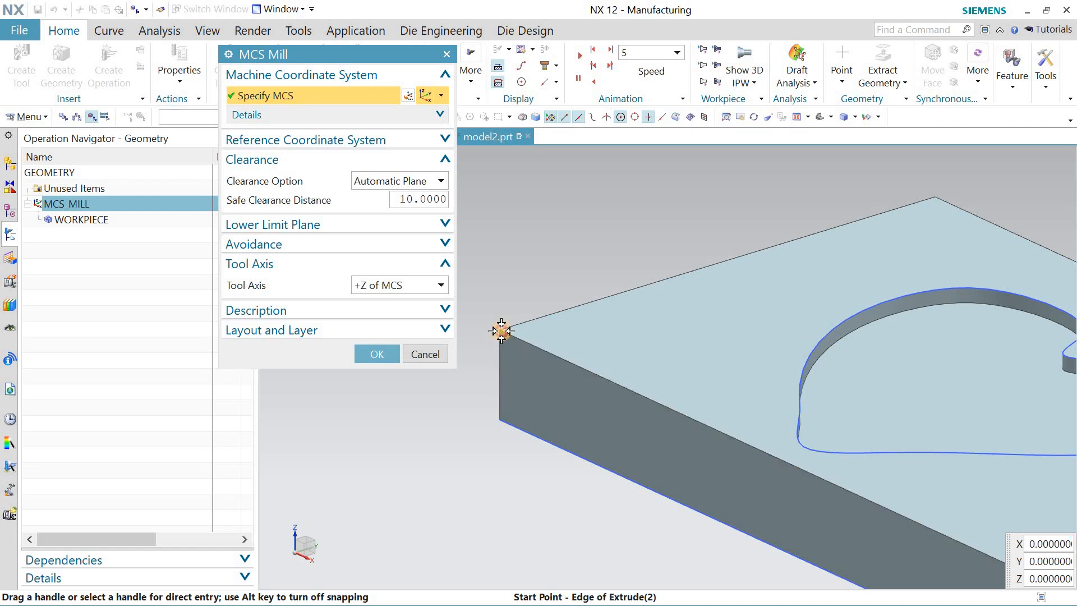
click(500, 330)
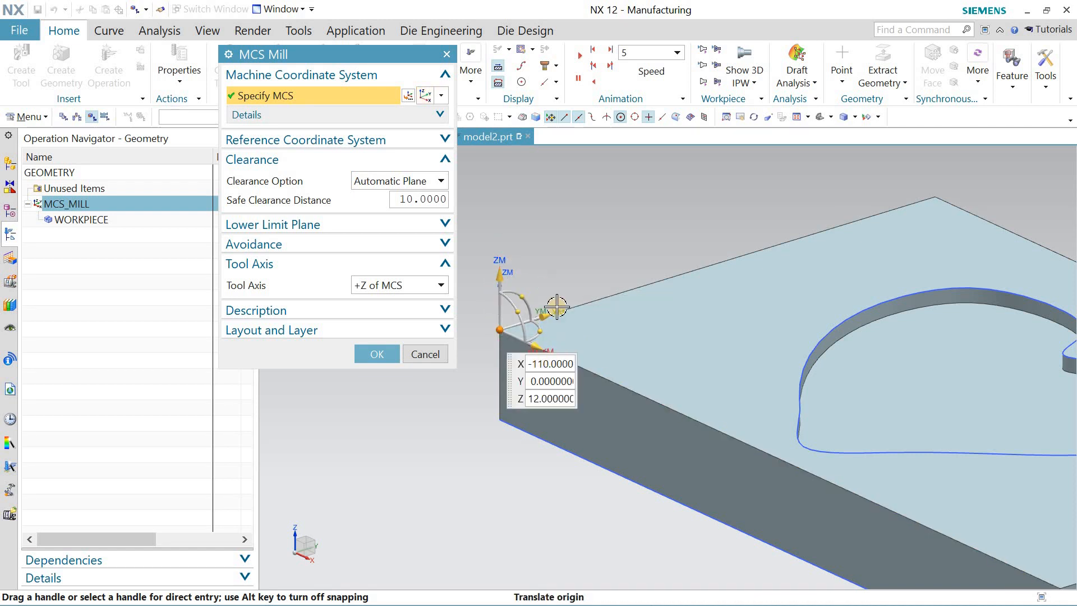
click(373, 355)
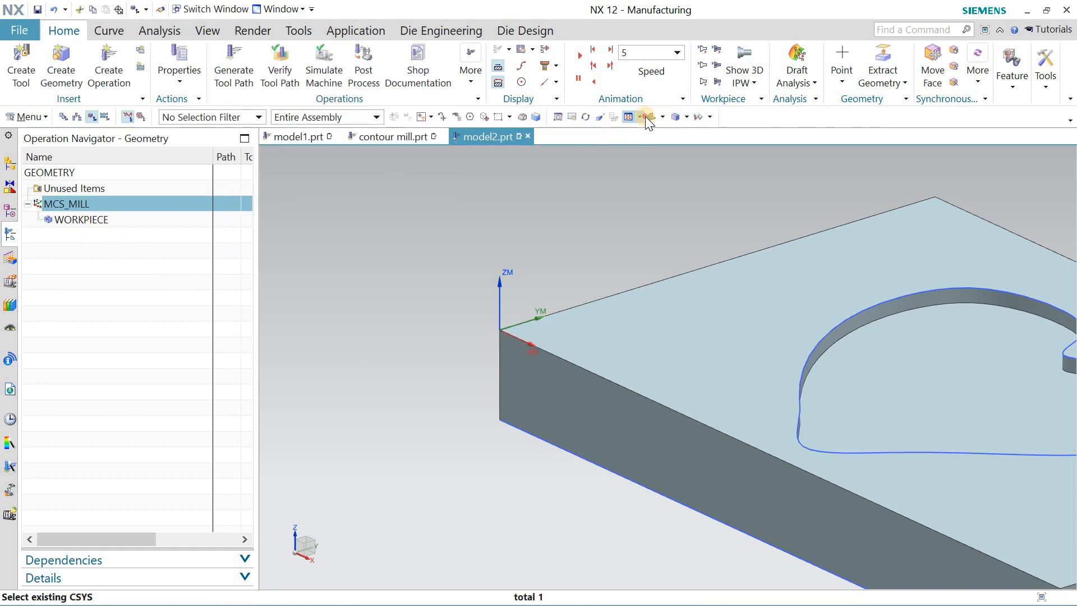
- Edit the WORKPIECE geometry and specify the plate with the heart pocket as the part
click(651, 117)
double_click(79, 219)
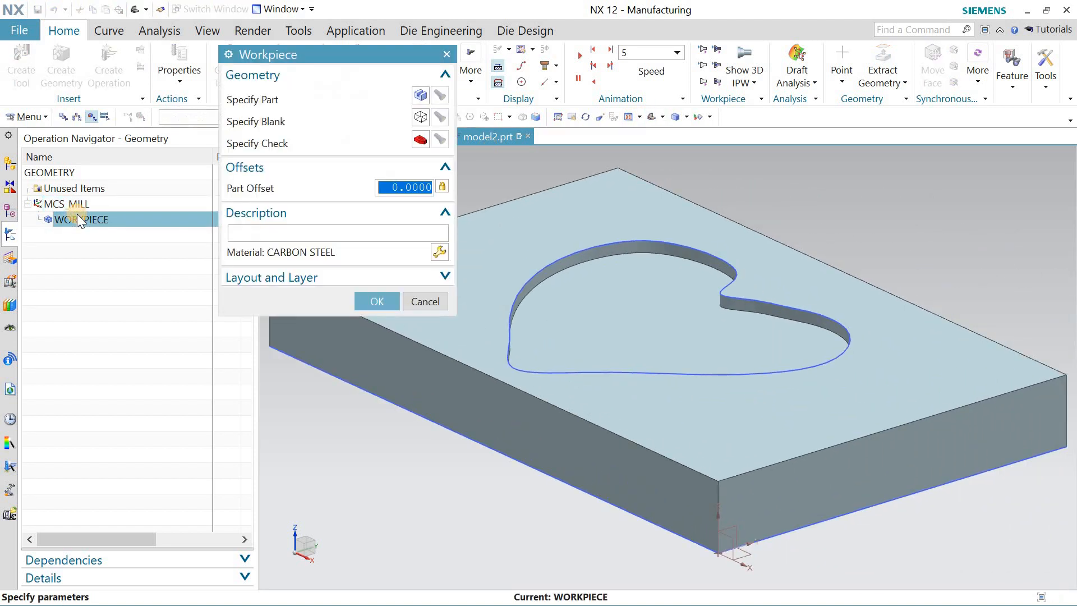
click(427, 98)
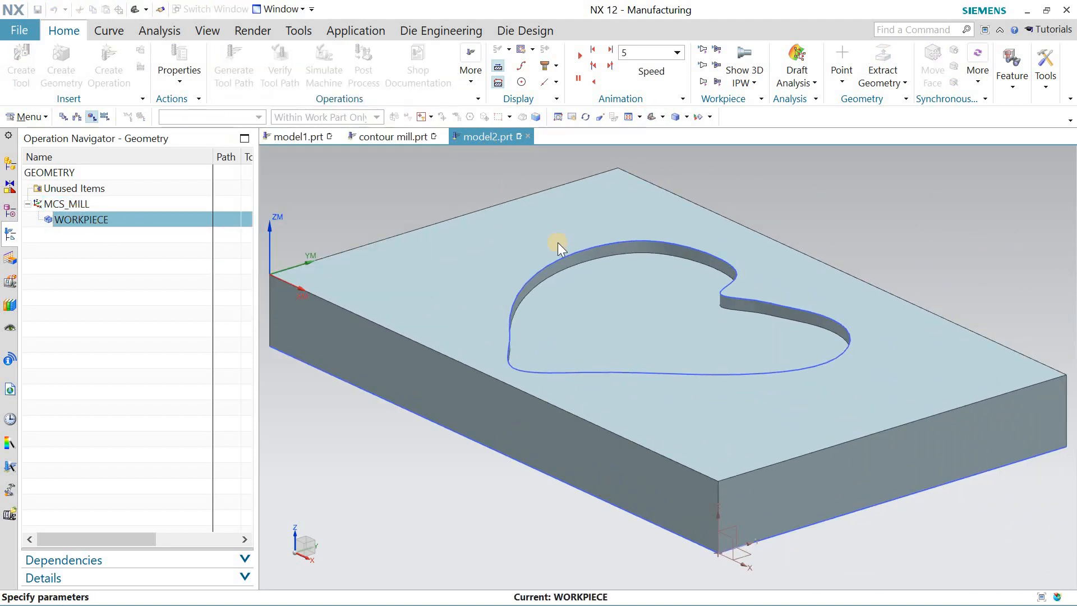
click(557, 242)
click(377, 291)
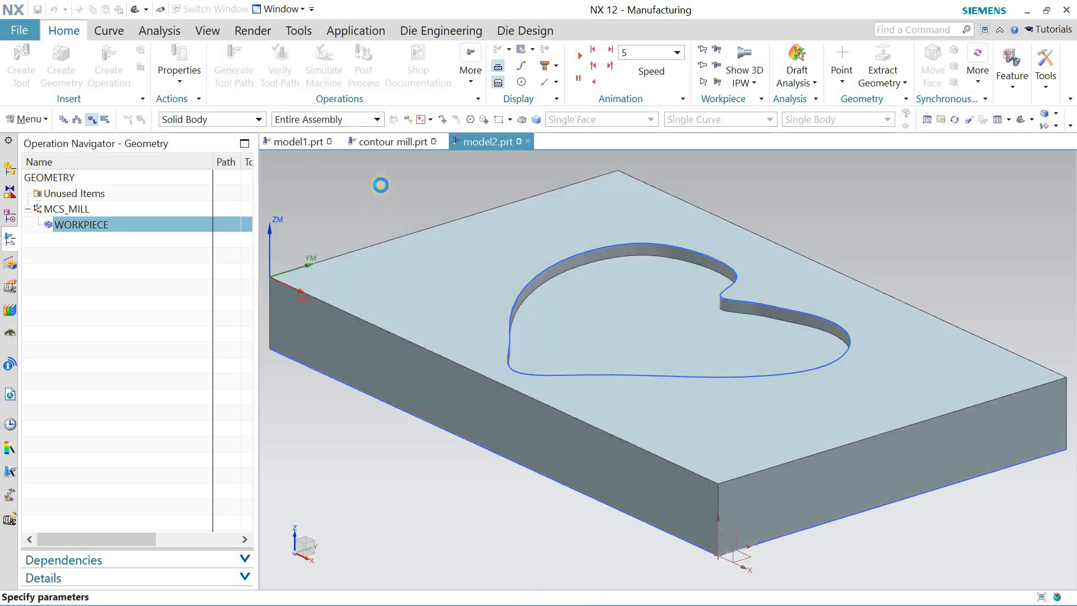
- Specify the WORKPIECE blank as a Bounding Block with zero offsets on all sides and accept the workpiece
click(420, 119)
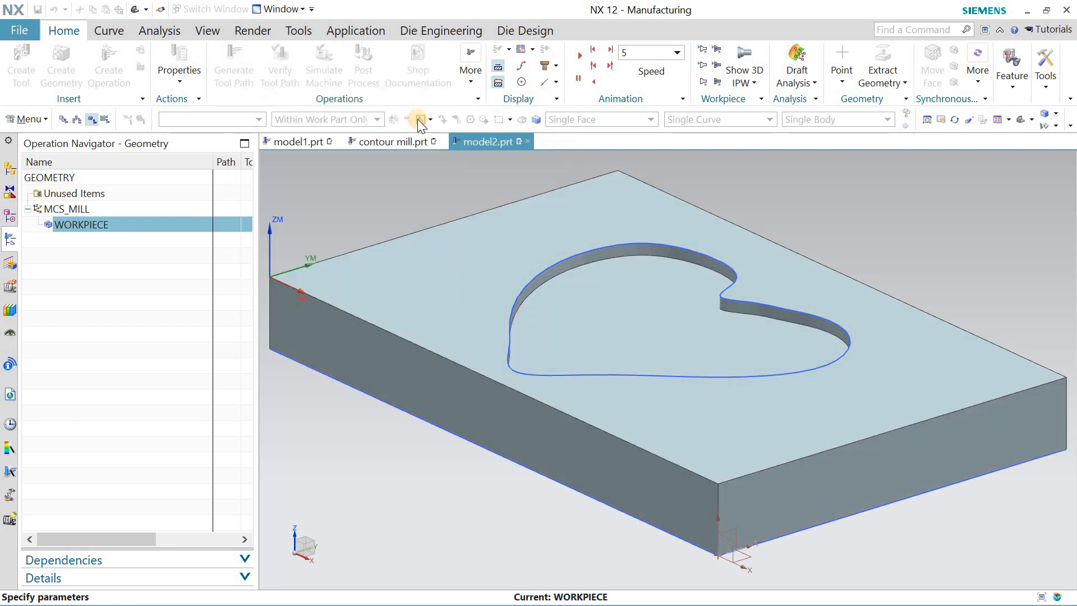
drag(244, 52, 104, 51)
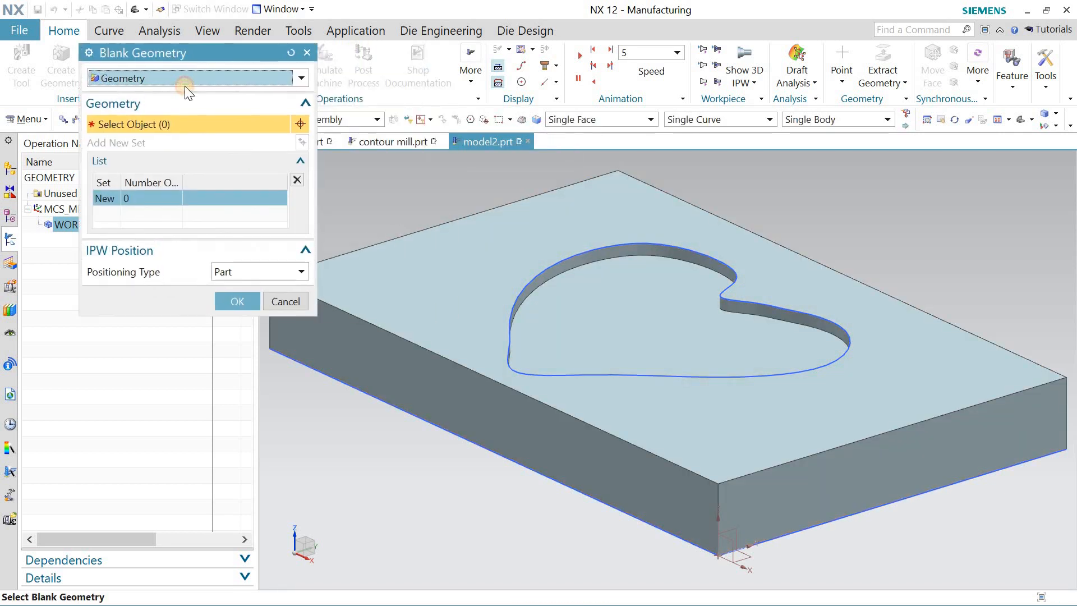
click(190, 81)
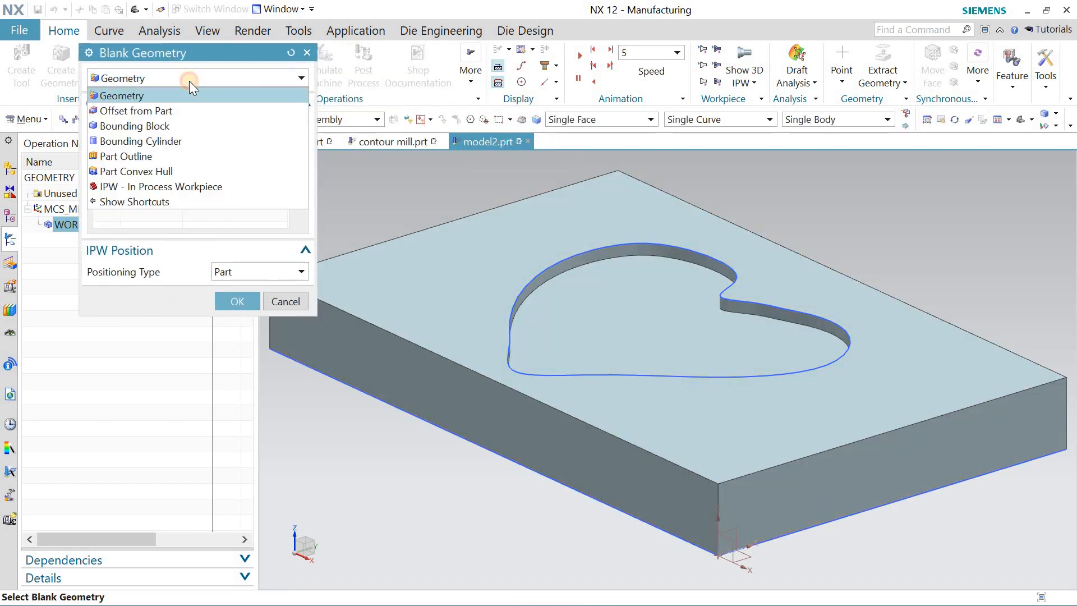
click(193, 126)
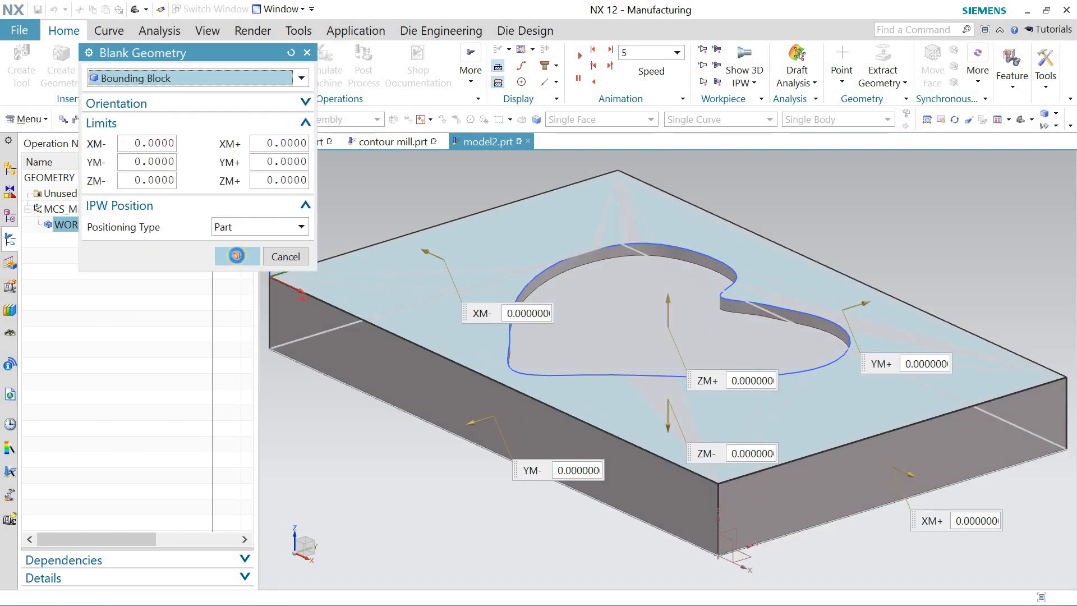
click(238, 298)
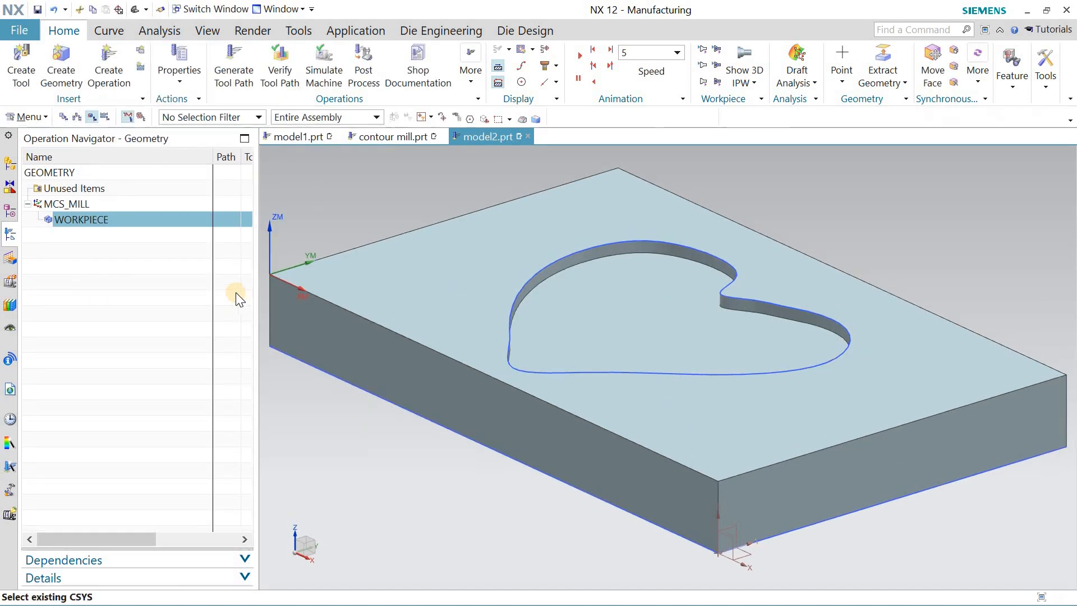
- Create a mill_planar tool of the MILL subtype named MILL
click(22, 66)
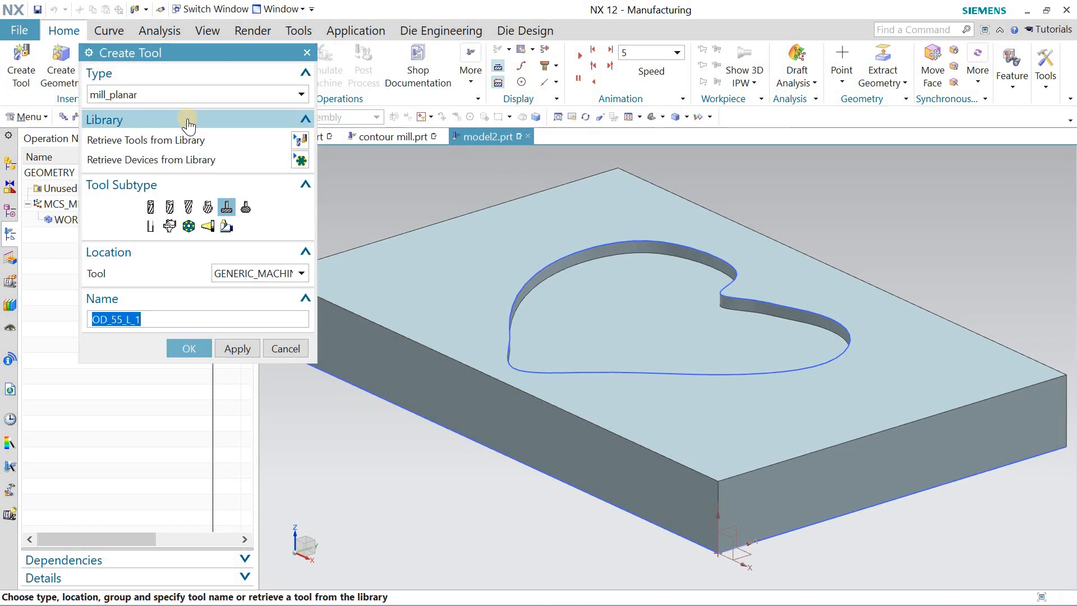
click(150, 207)
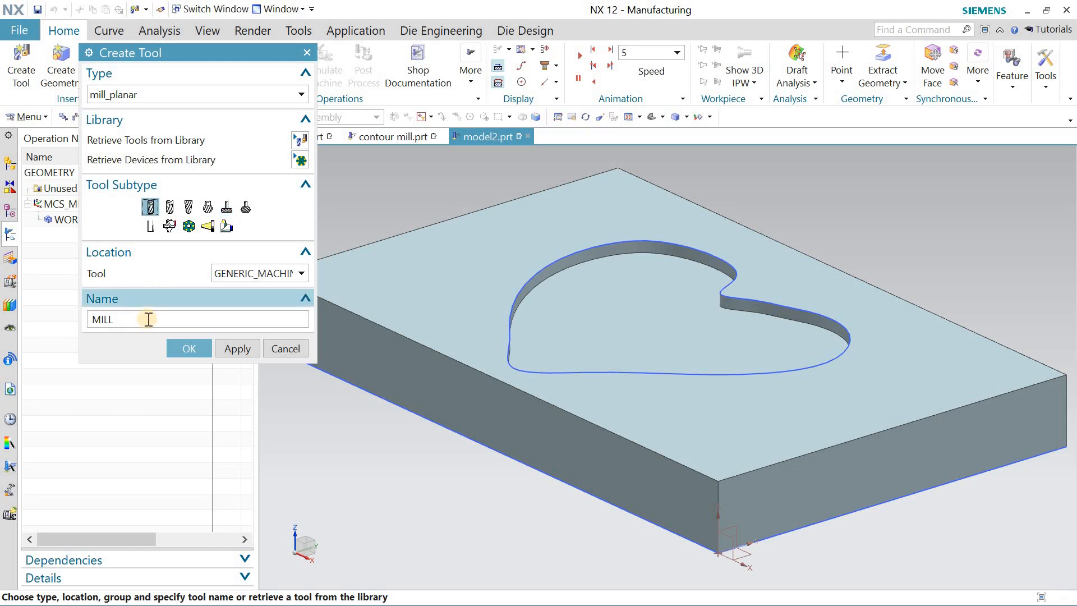
click(148, 319)
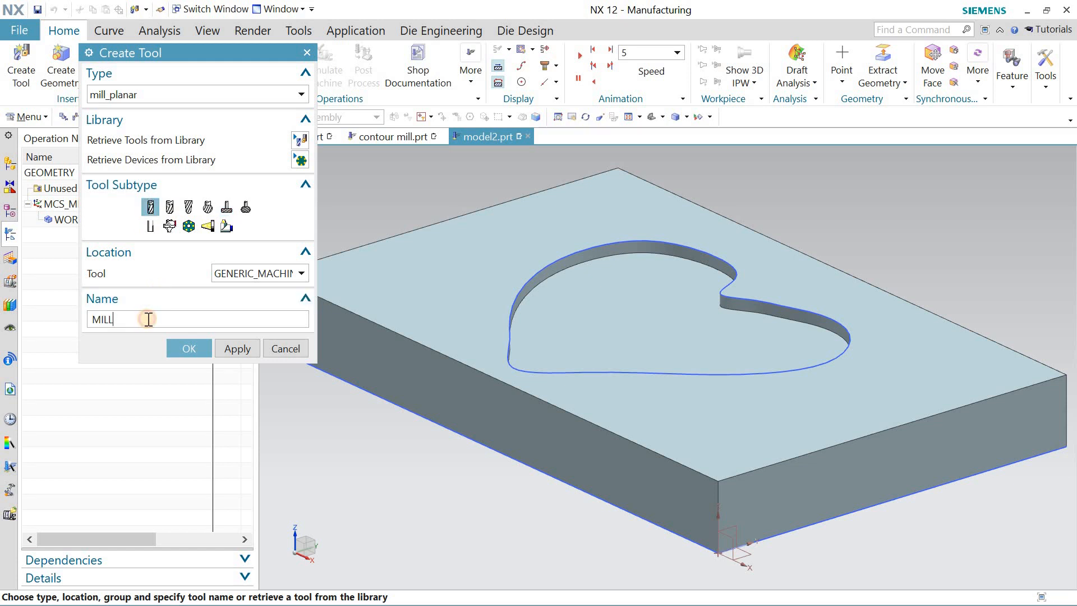
click(167, 352)
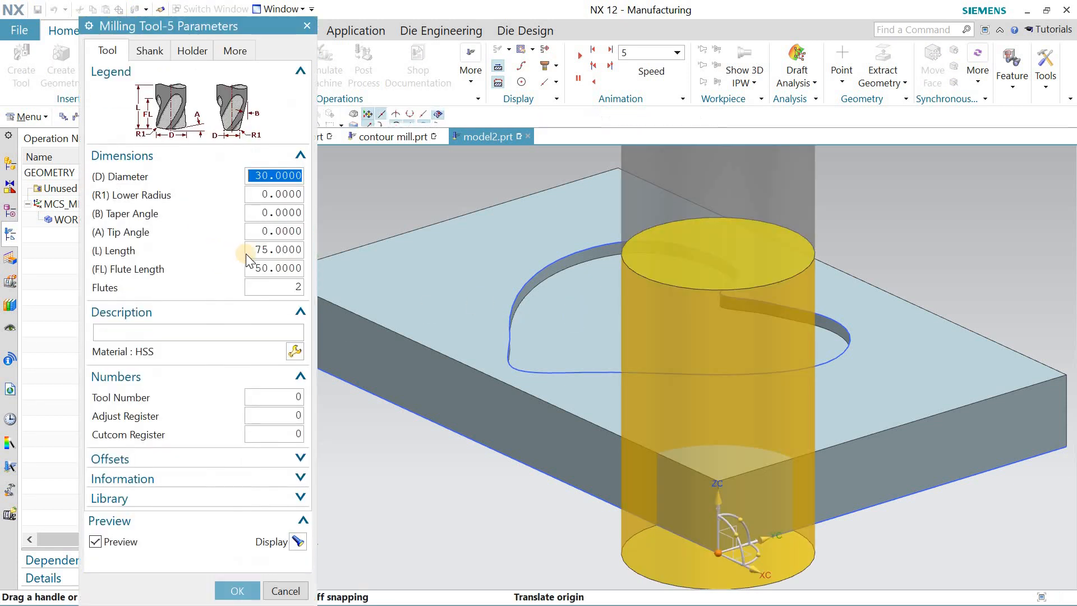
- Try a 6 mm tool diameter and place the tool preview on the heart pocket's outline to check its size at the tip
text(6)
click(272, 194)
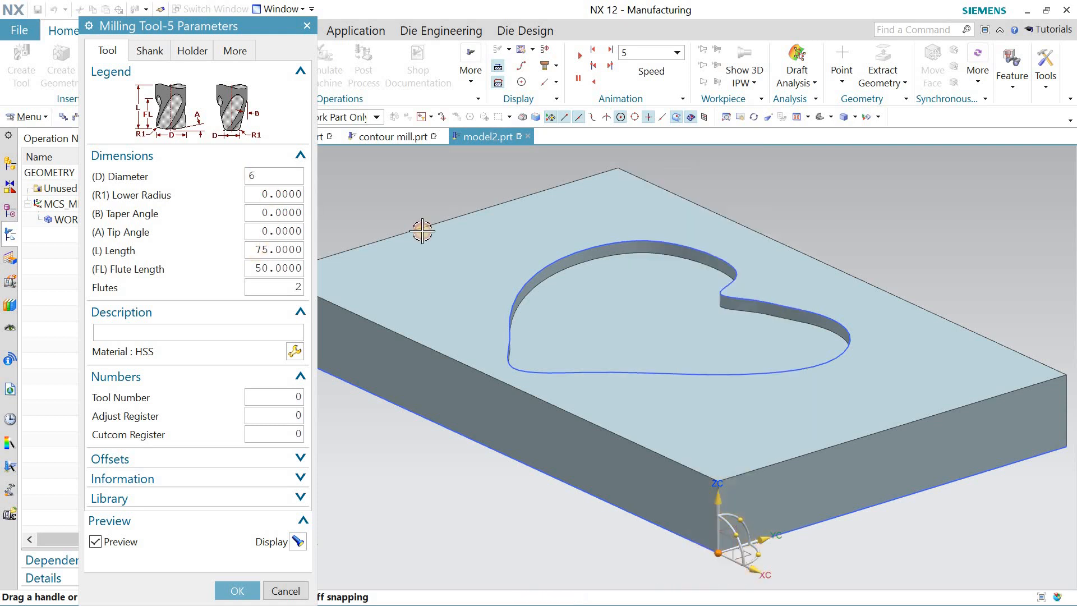
middle_drag(567, 271, 568, 348)
mouse_move(617, 222)
middle_down()
mouse_move(619, 236)
mouse_move(621, 224)
middle_up()
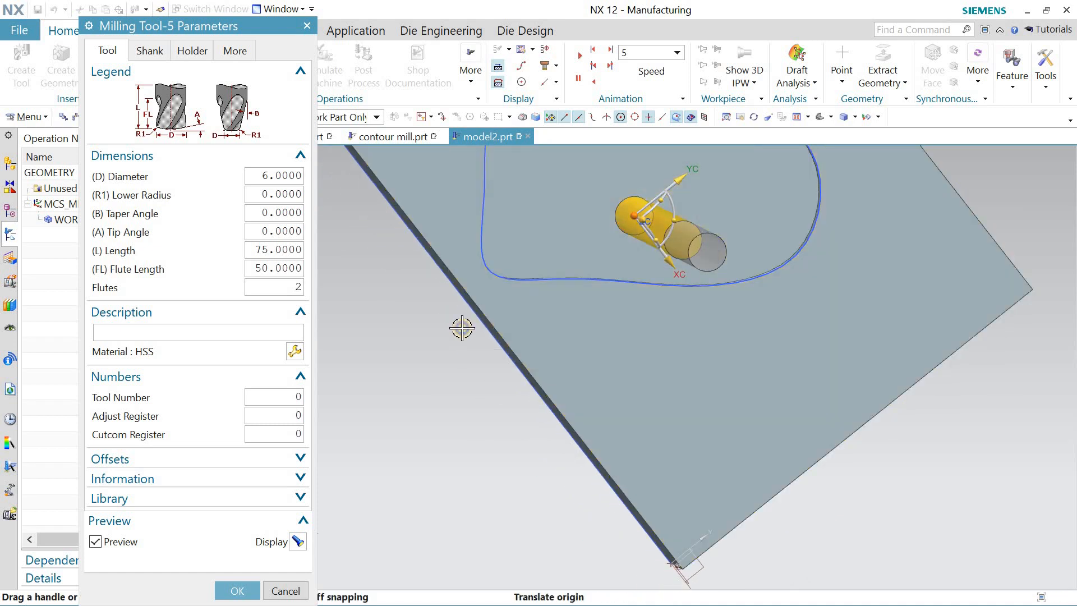
right_drag(460, 320, 437, 327)
scroll(604, 310, down, 4)
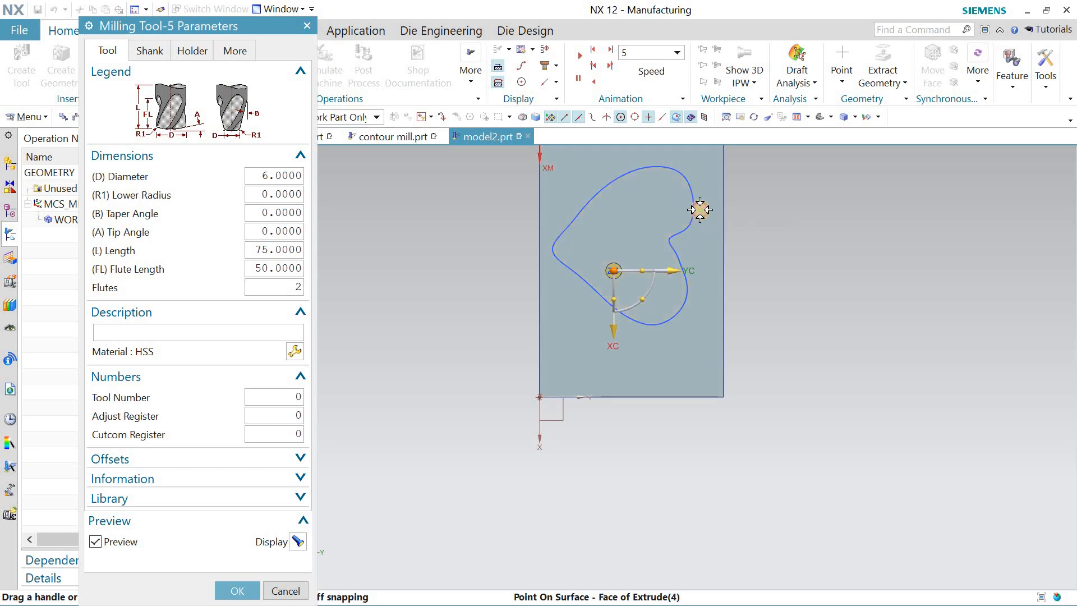
click(693, 212)
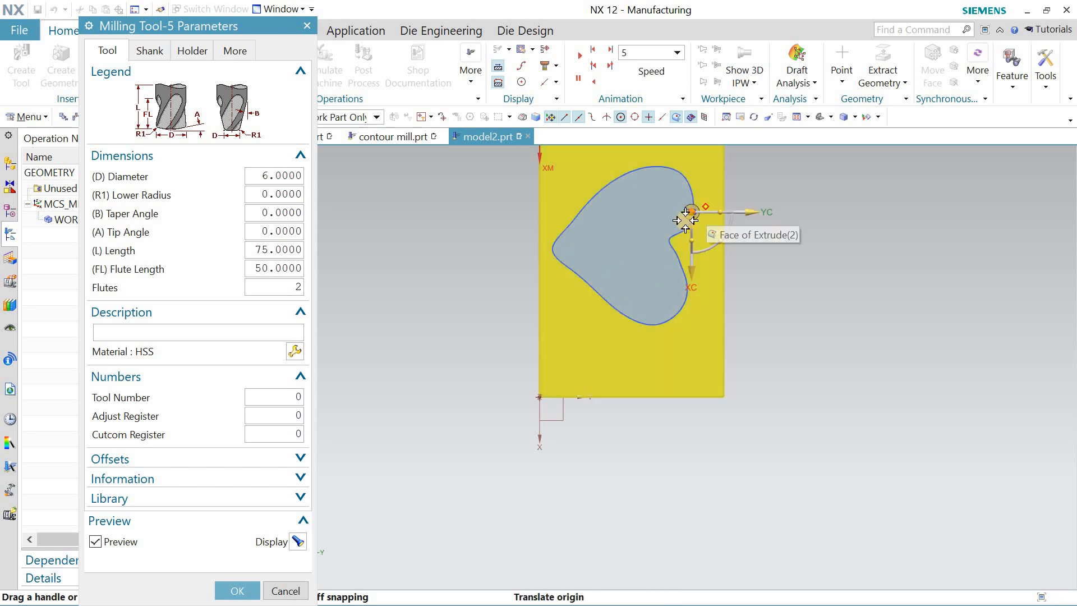
click(554, 251)
scroll(543, 251, up, 4)
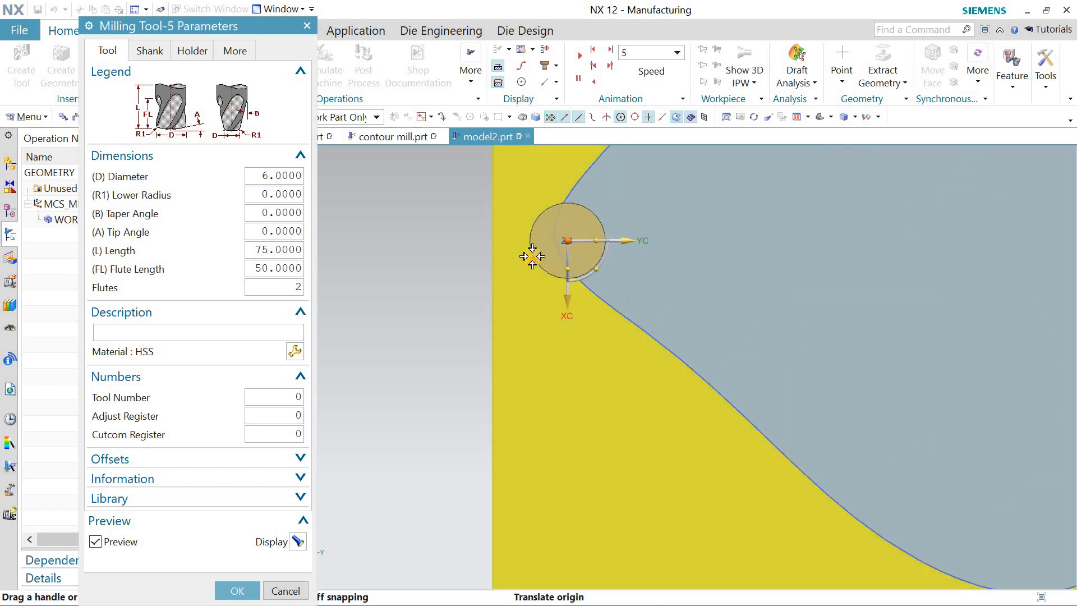
- Set the milling tool's diameter to 5 mm
click(276, 176)
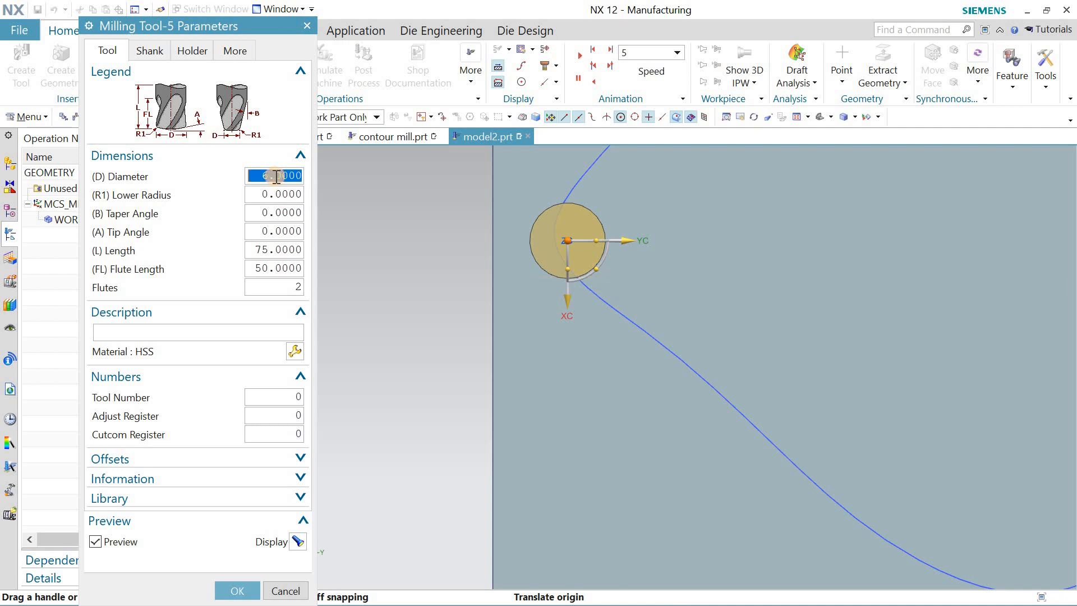
text(5)
key(Return)
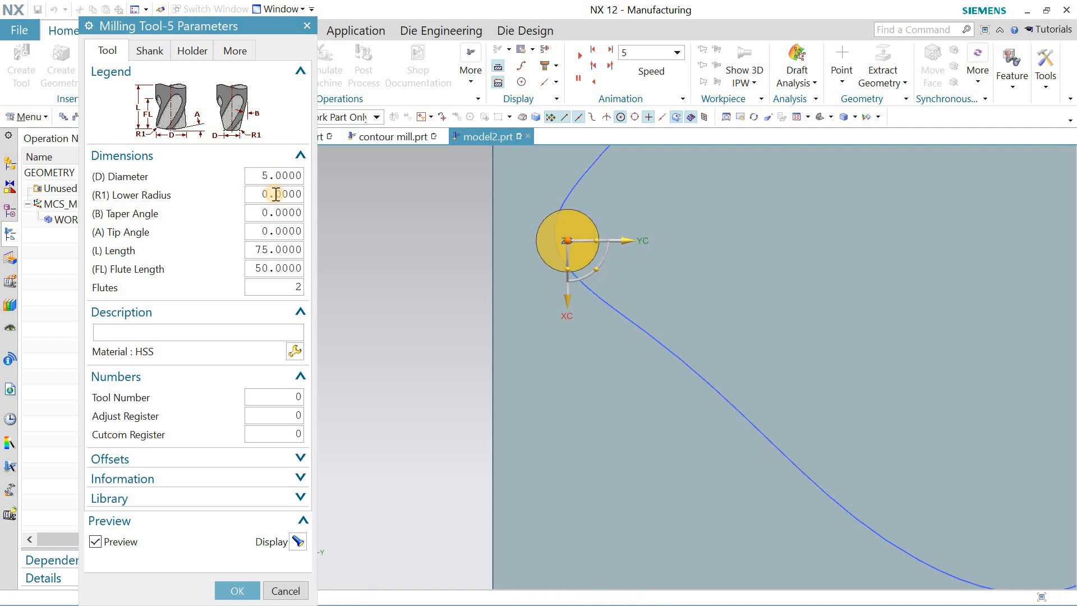
- Retrieve the Medium compression holder HLD001_00006 from the Milling_Drilling library class for the milling tool
click(193, 52)
click(297, 492)
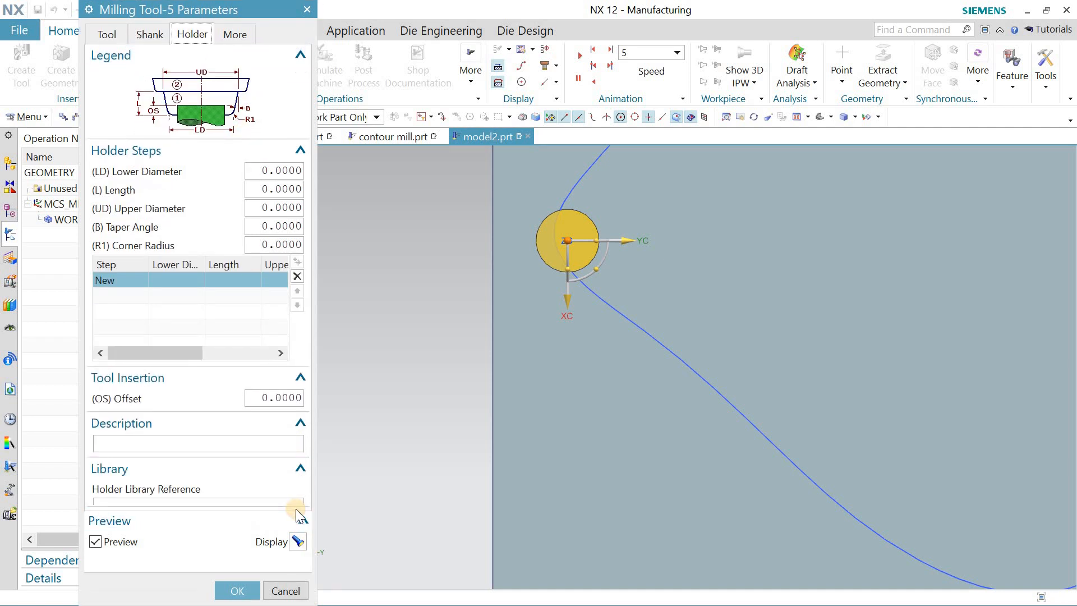
click(298, 517)
click(297, 515)
double_click(131, 72)
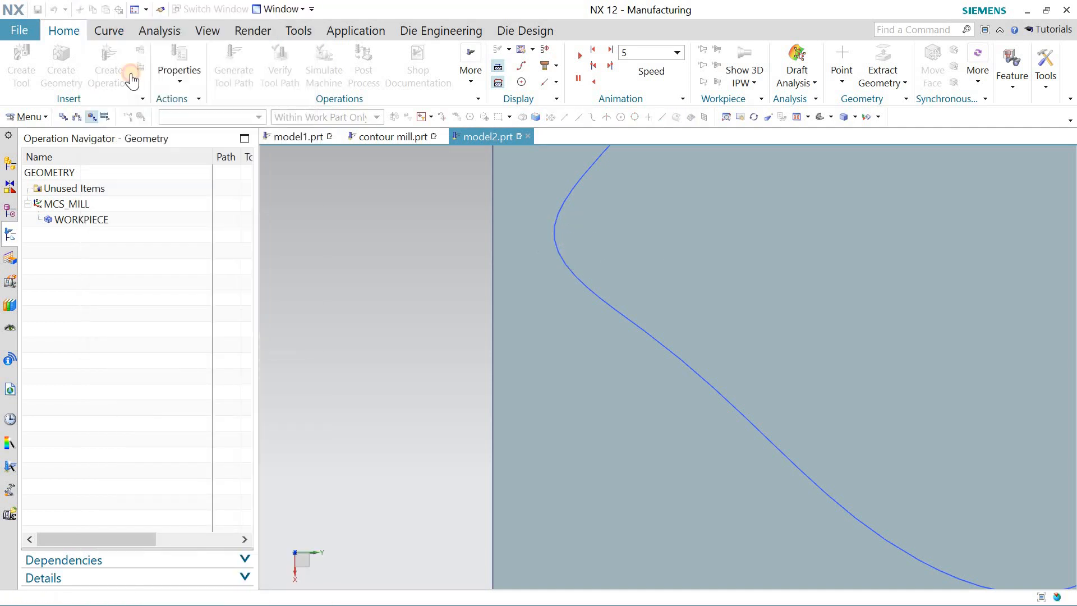
click(188, 265)
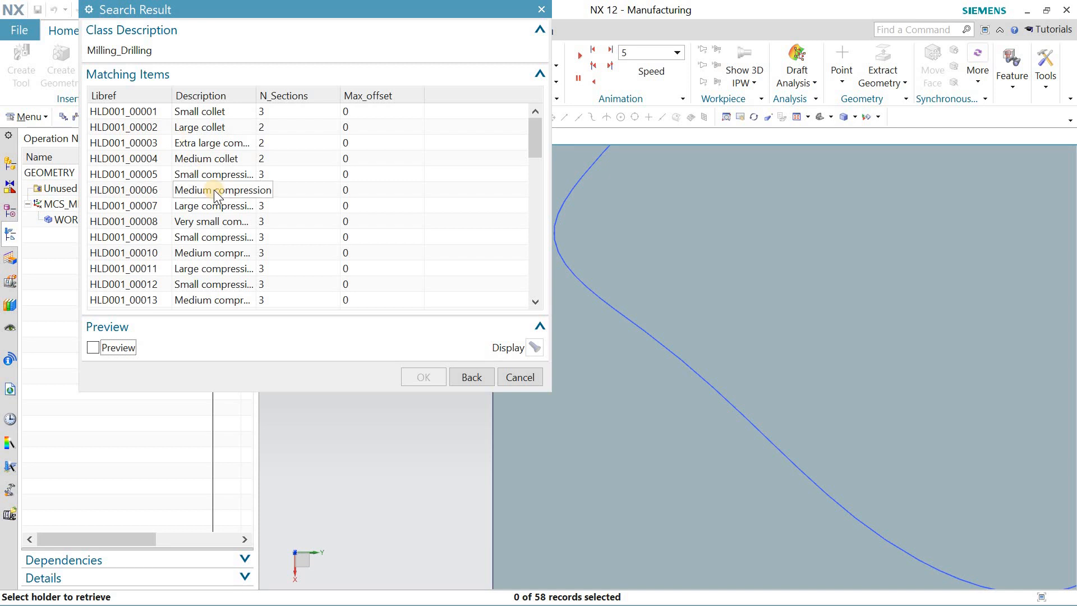
double_click(214, 190)
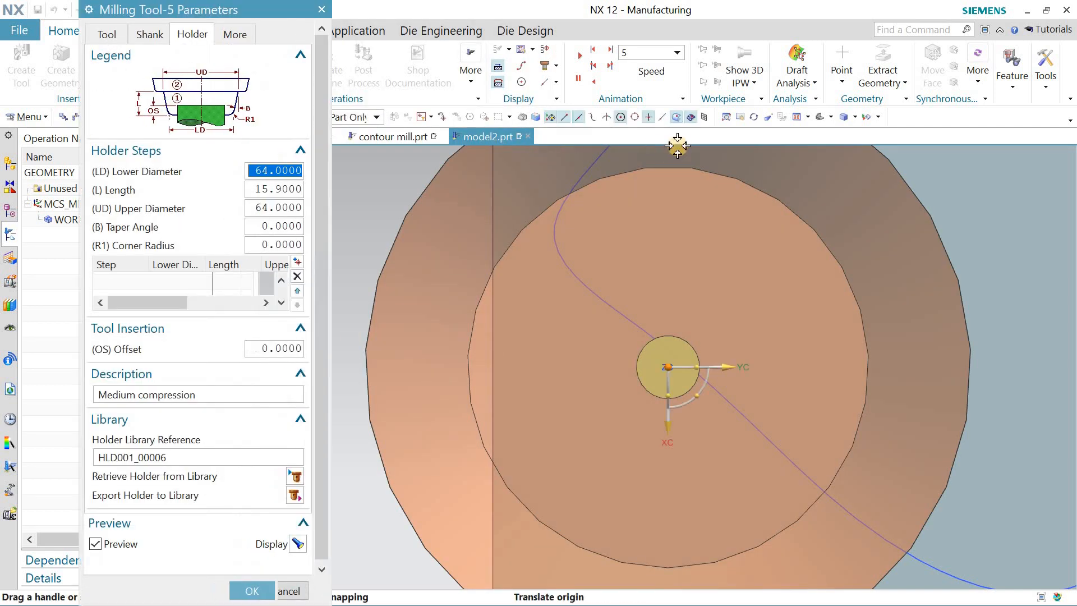
- Accept the milling tool definition with its Medium compression holder
click(820, 117)
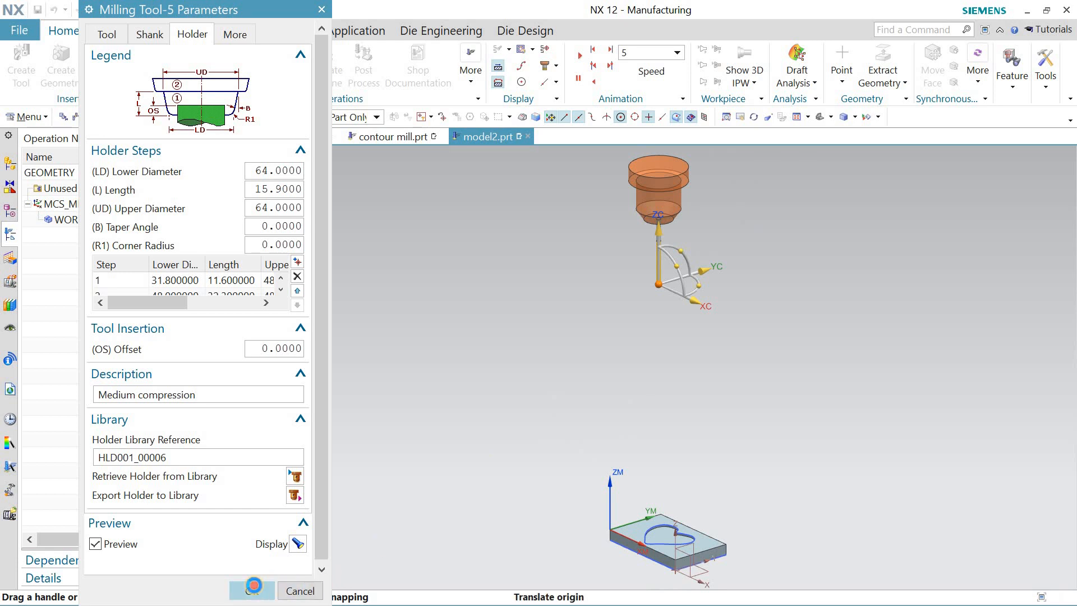
click(252, 590)
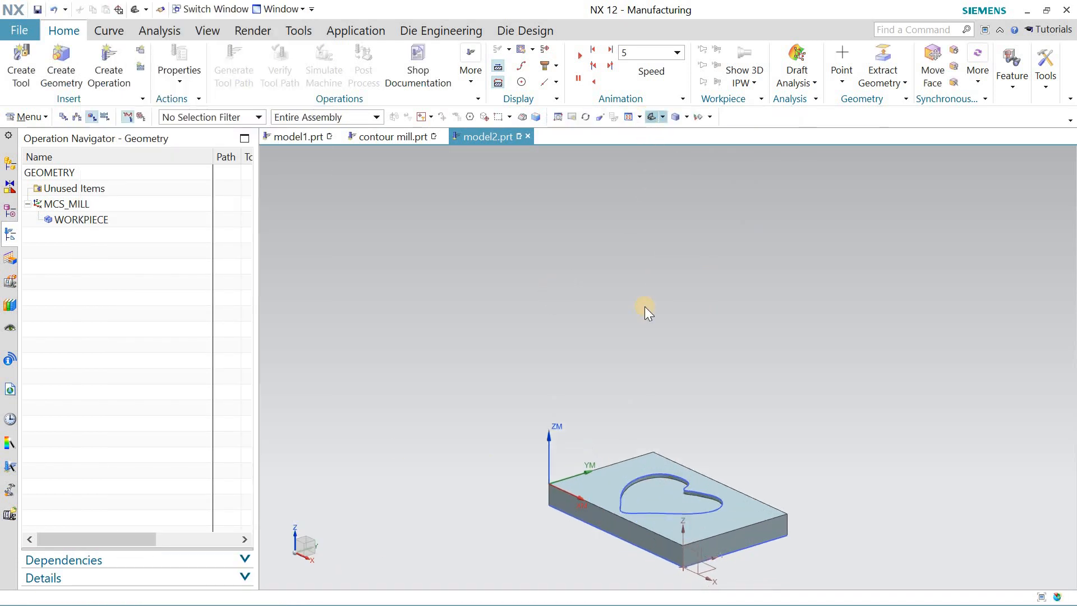
key(ctrl+f)
scroll(549, 269, down, 1)
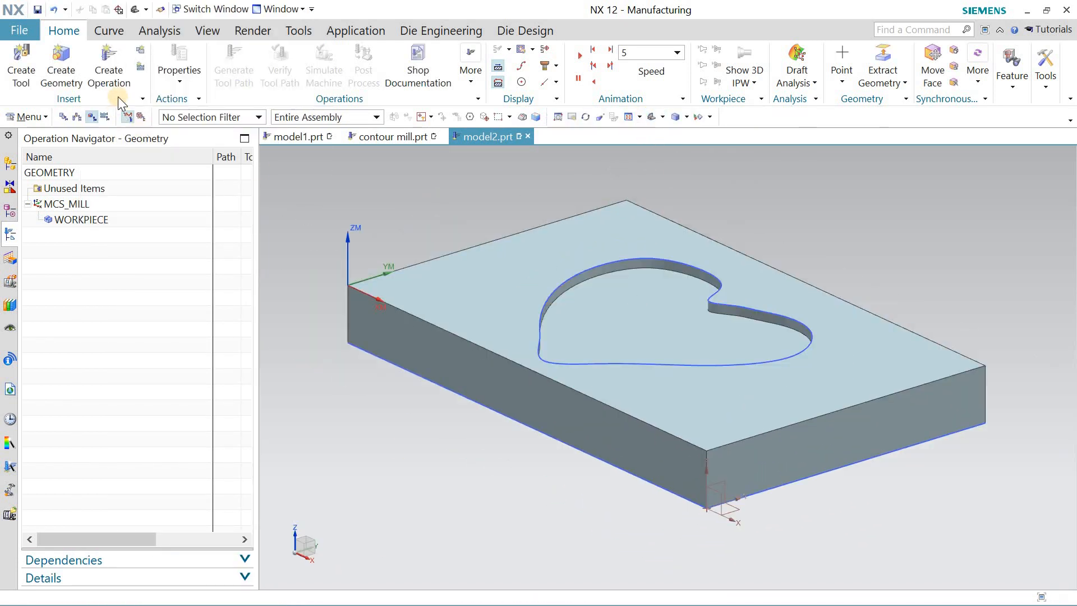
- Create a mill_planar FLOOR_WALL operation with program NC_PROGRAM, tool MILL6, geometry WORKPIECE and method MILL_FINISH
click(109, 68)
click(132, 49)
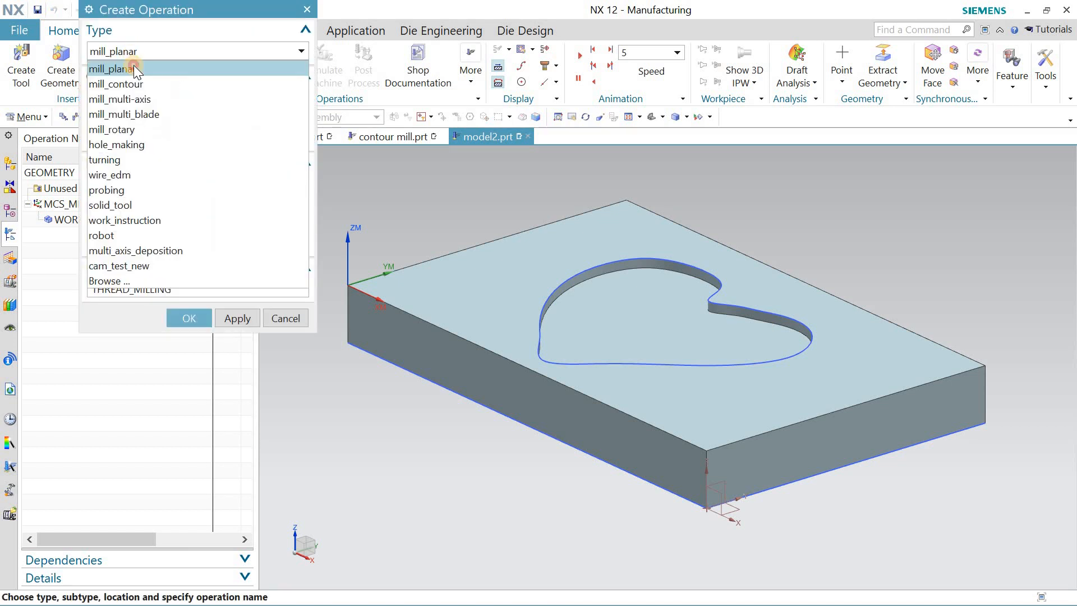
click(133, 65)
click(149, 98)
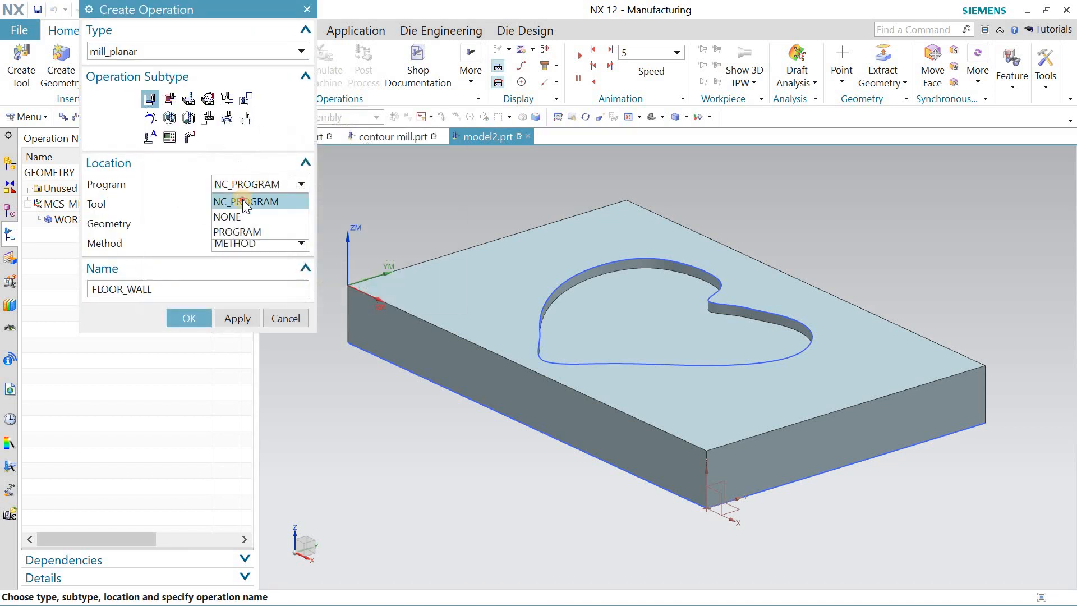
click(233, 204)
click(233, 237)
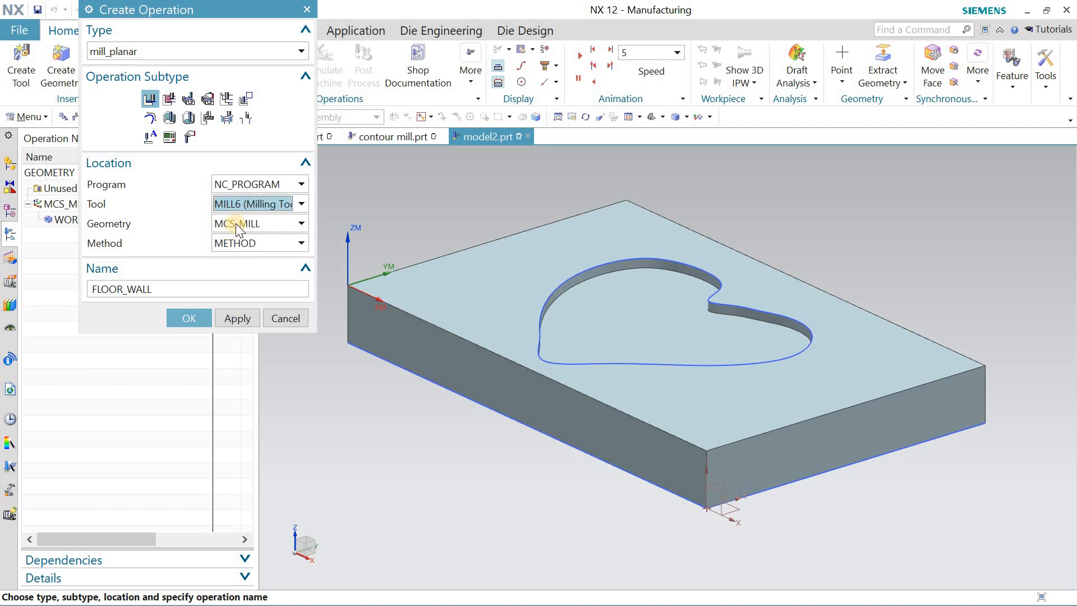
click(236, 223)
click(243, 274)
click(242, 244)
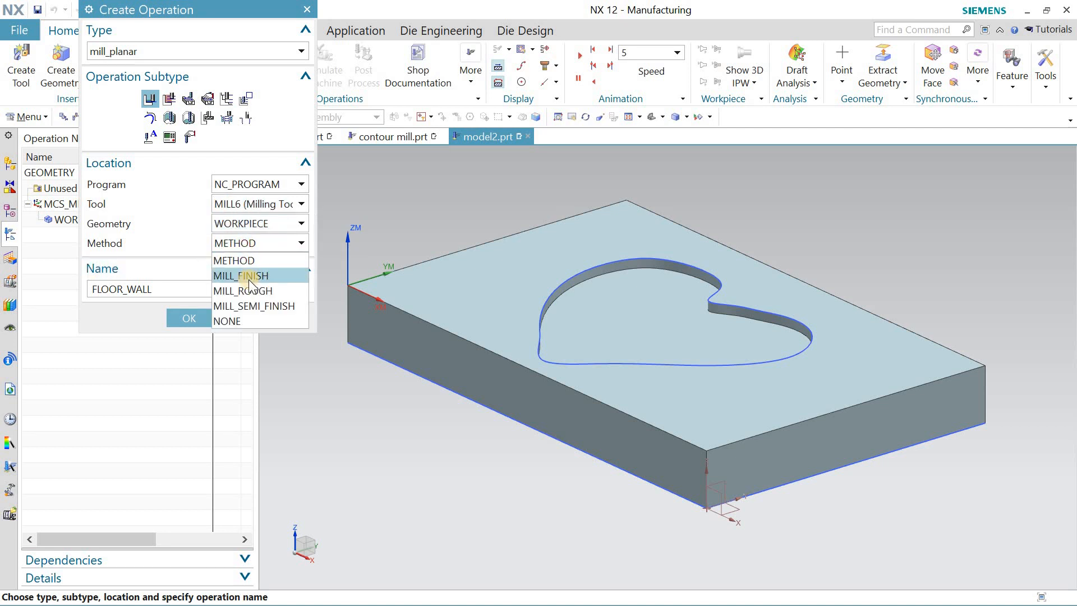
click(247, 278)
click(189, 319)
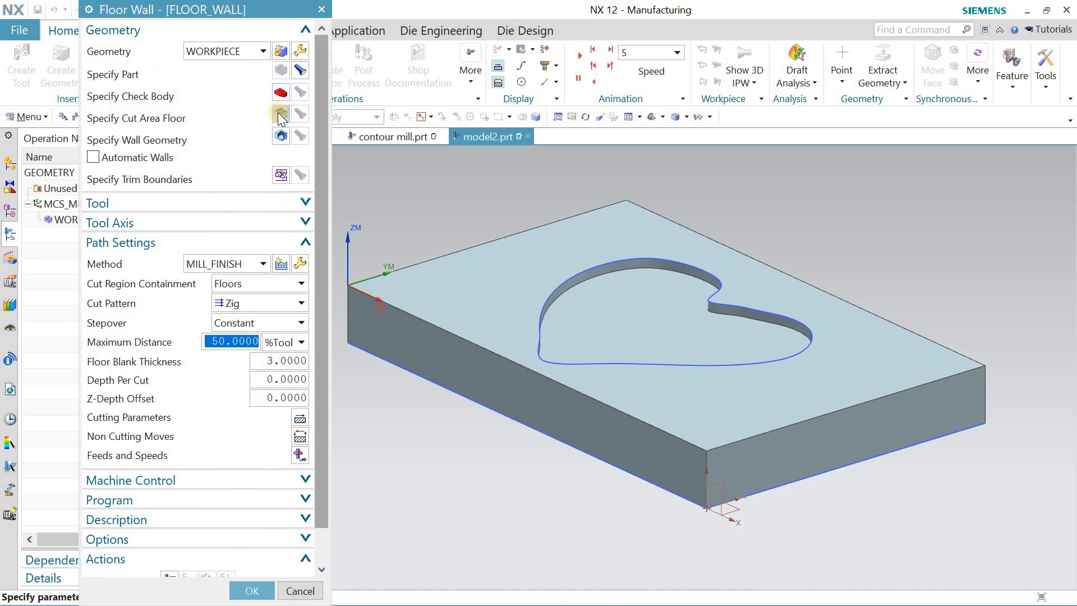
- Specify the heart pocket's floor face as the cut area floor and turn on Automatic Walls
click(285, 115)
click(637, 288)
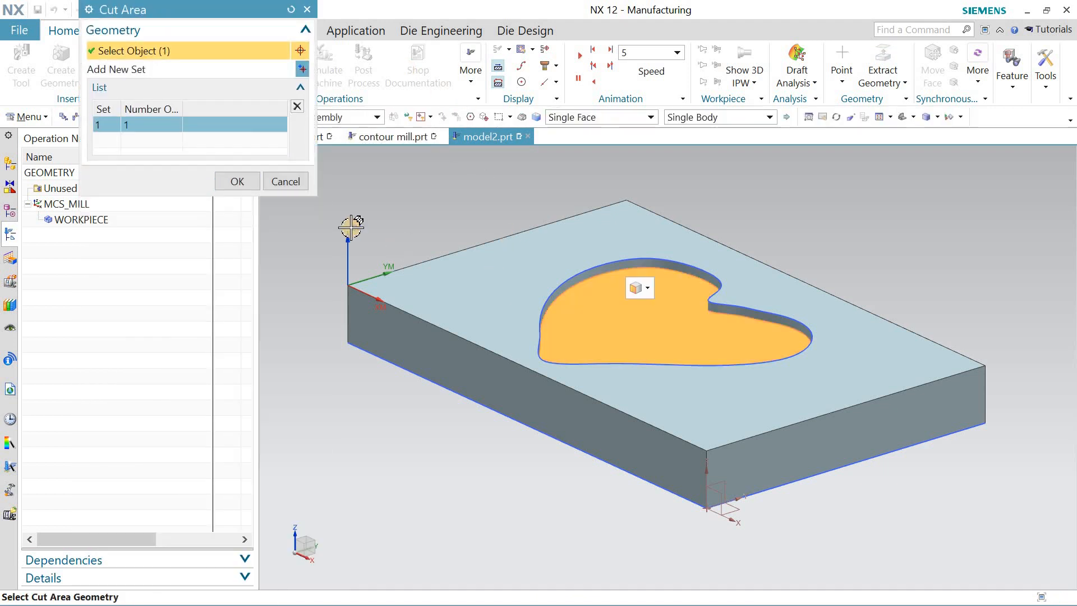
click(237, 181)
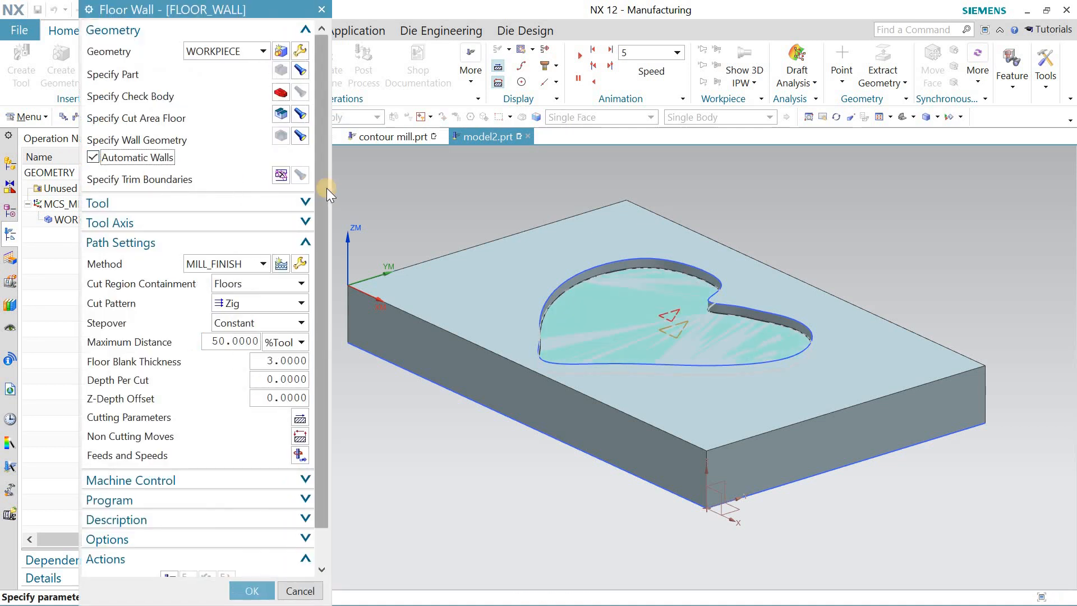
- Keep MILL6 as the operation's tool and set its tool number, adjust register and cutcom register to 1
scroll(321, 220, down, 2)
click(286, 166)
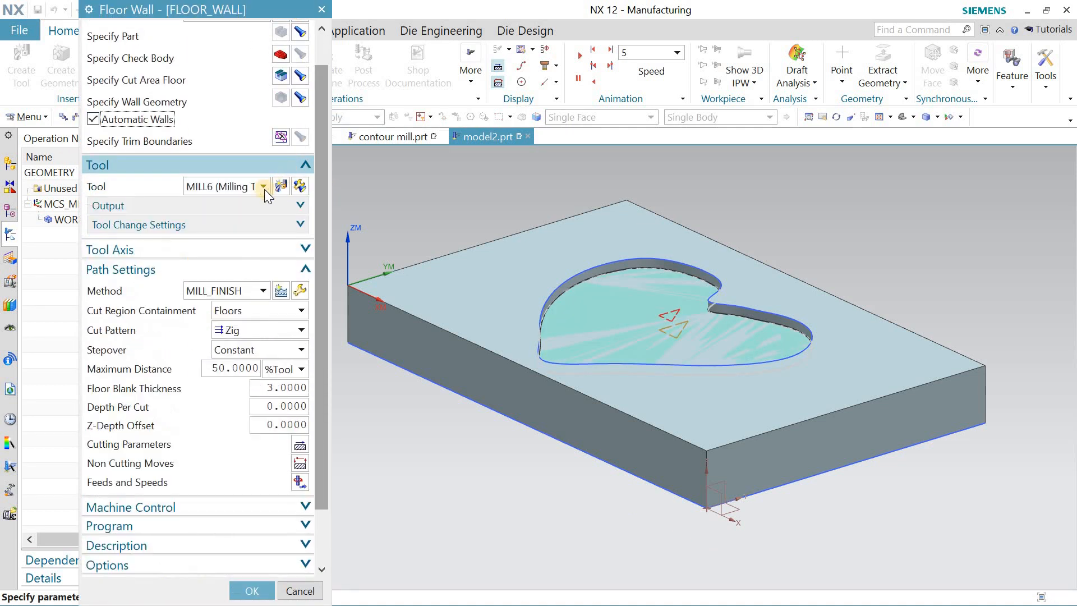
click(246, 189)
click(250, 214)
click(251, 208)
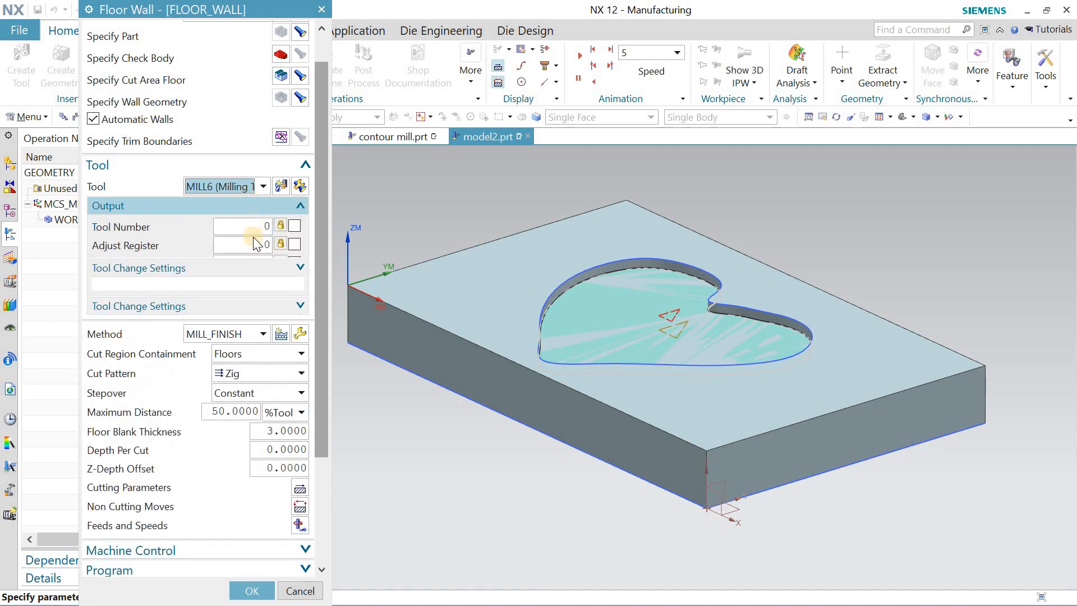
double_click(255, 226)
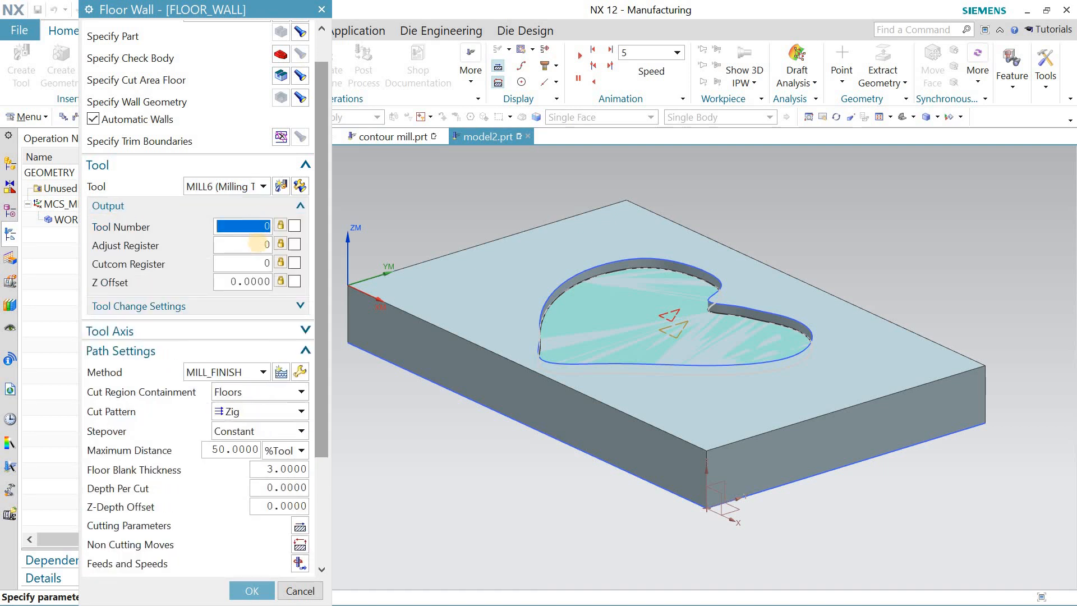
text(1)
double_click(258, 244)
text(1)
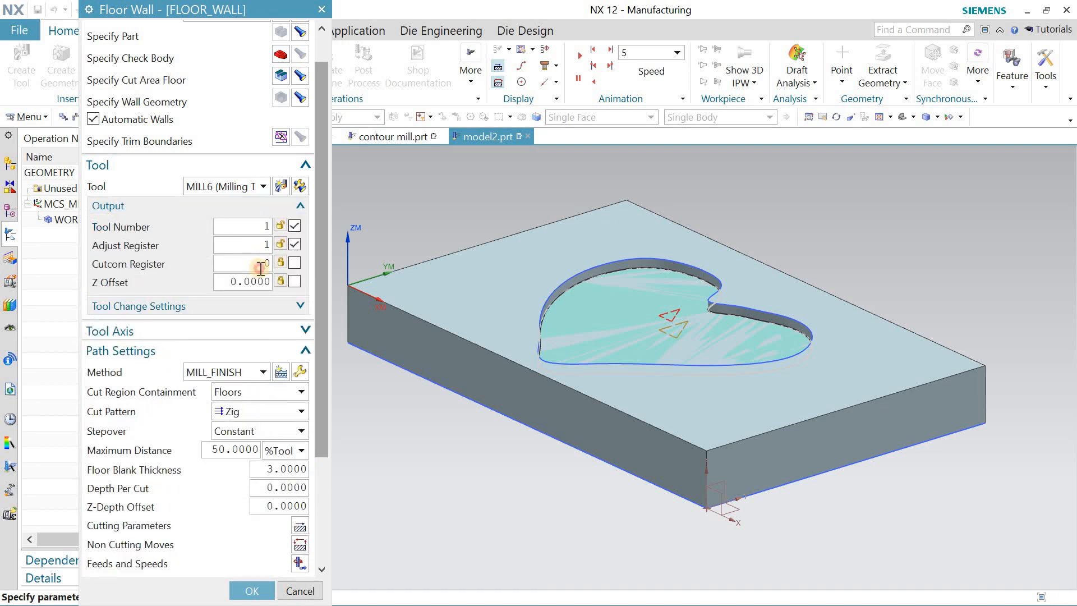
double_click(261, 268)
text(1)
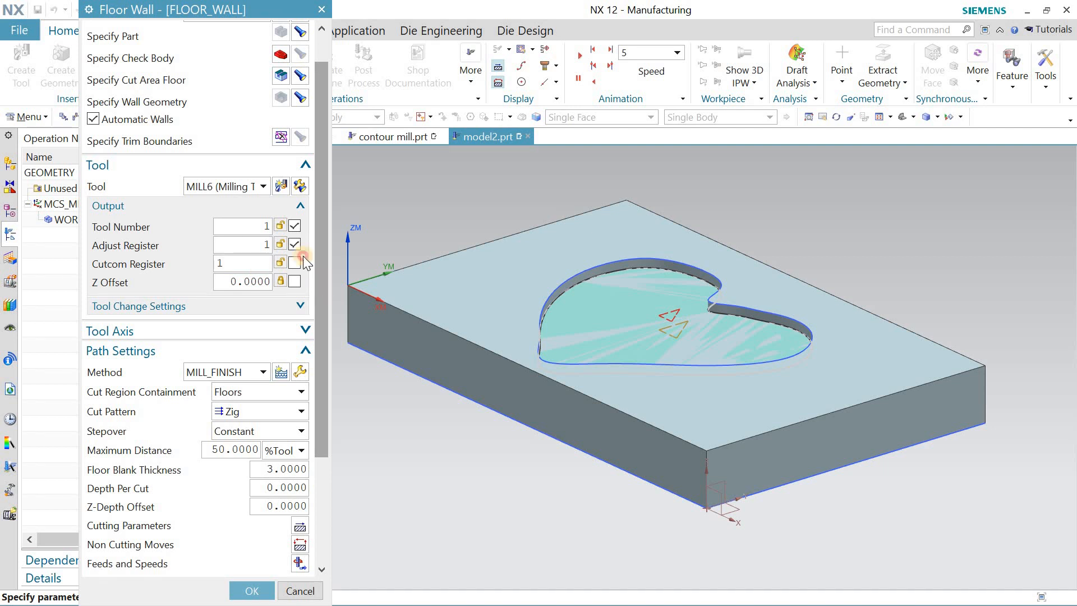
click(300, 205)
- Set the Floor Wall operation's tool axis to +ZM Axis
scroll(322, 258, down, 3)
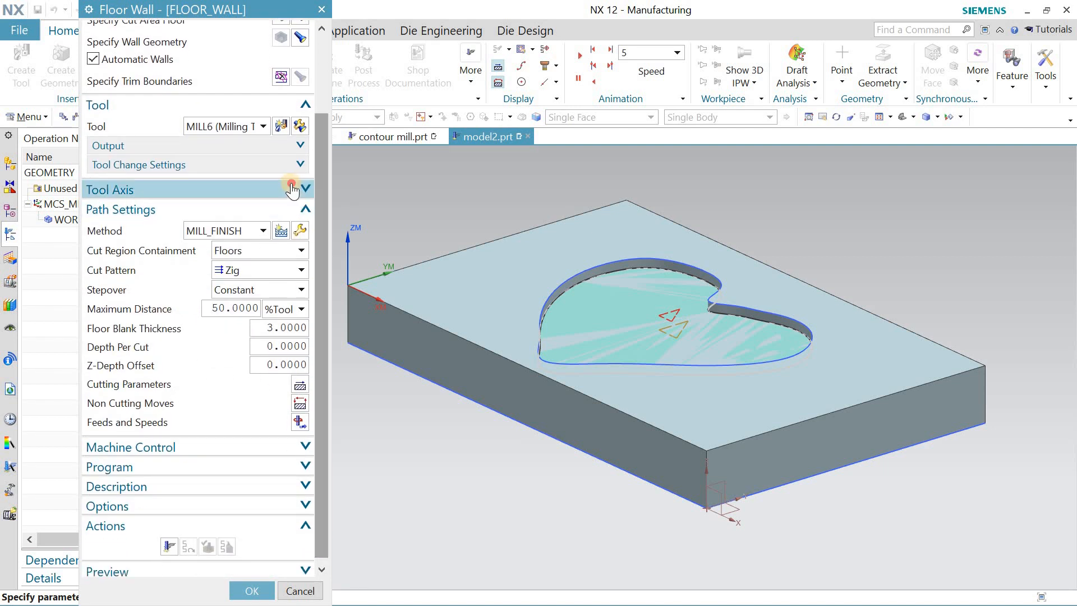
click(291, 189)
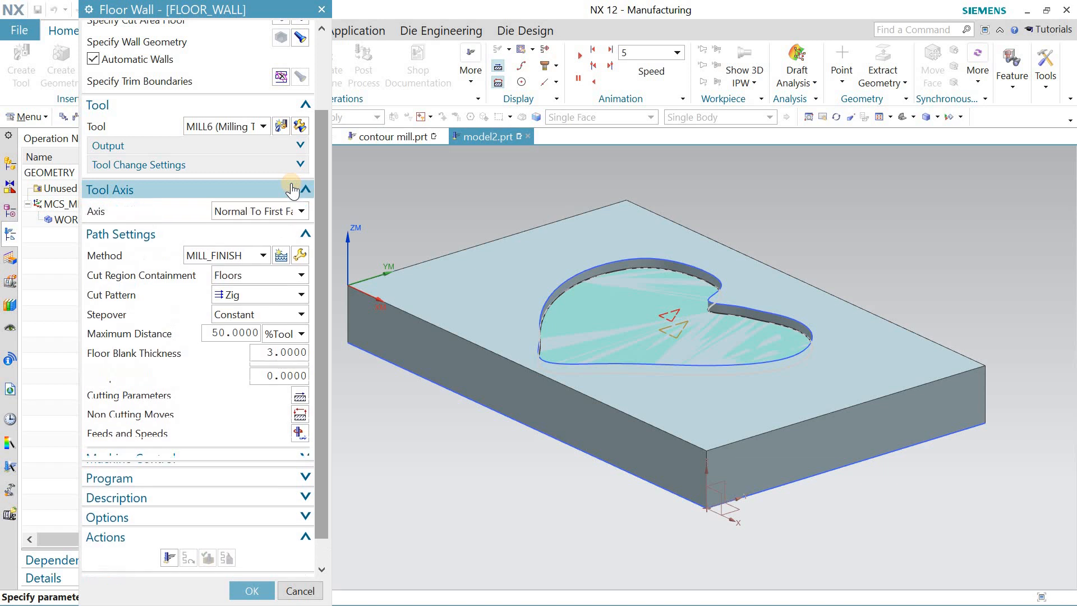
click(272, 209)
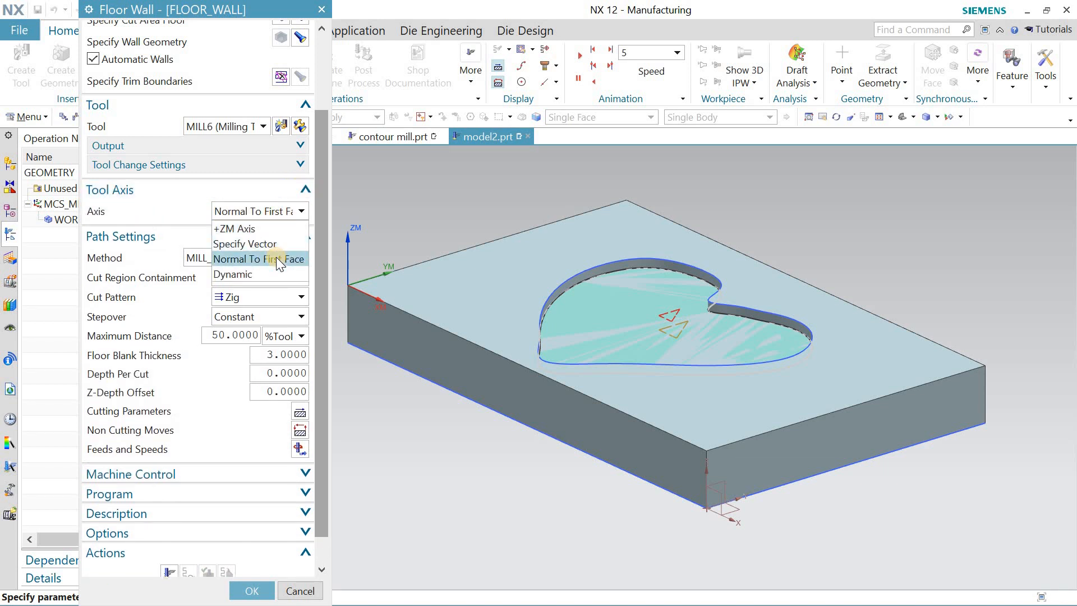
click(277, 228)
click(306, 190)
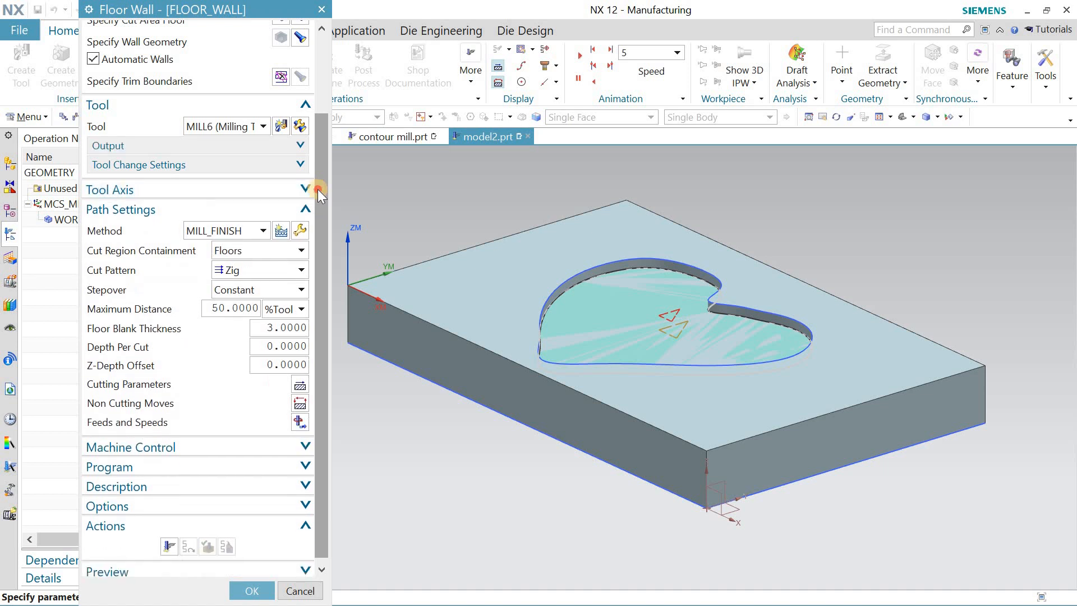
- Keep the cut region containment as Floors and set the cut pattern to Follow Part
click(274, 245)
click(267, 260)
click(267, 262)
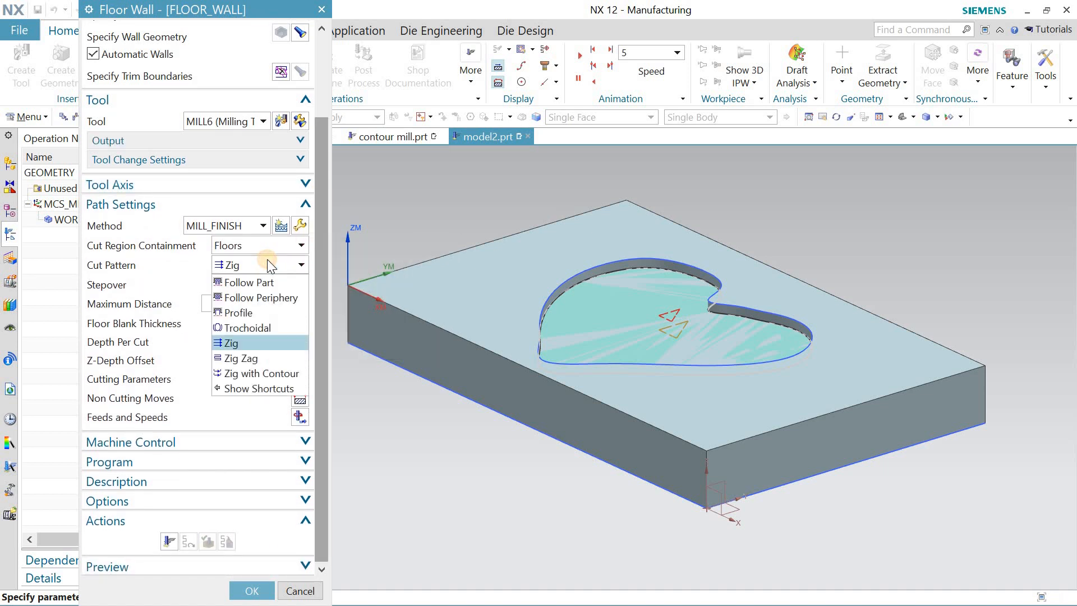
click(272, 278)
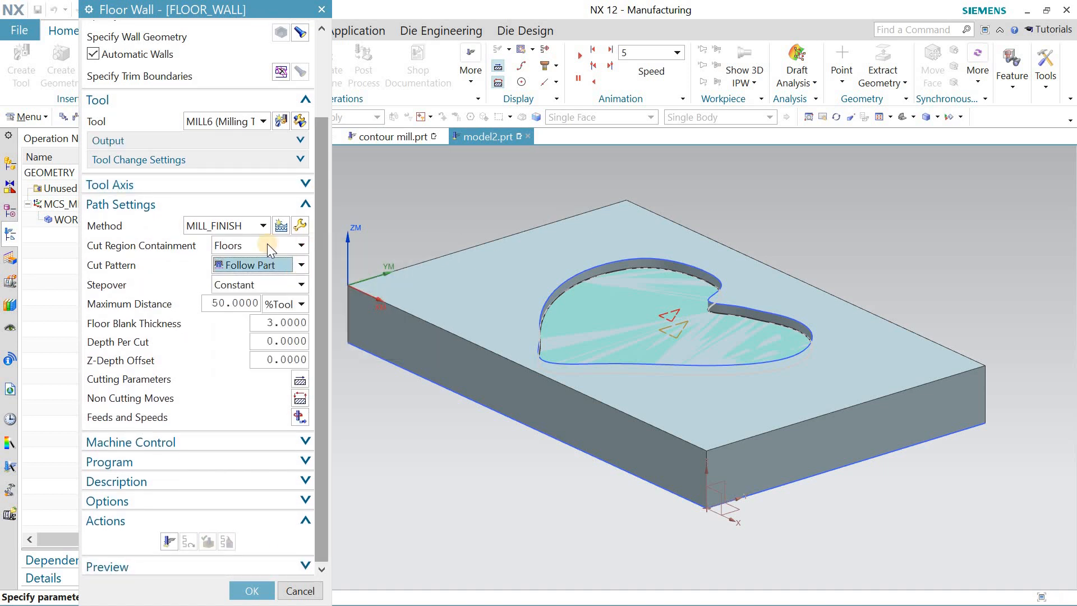
click(300, 226)
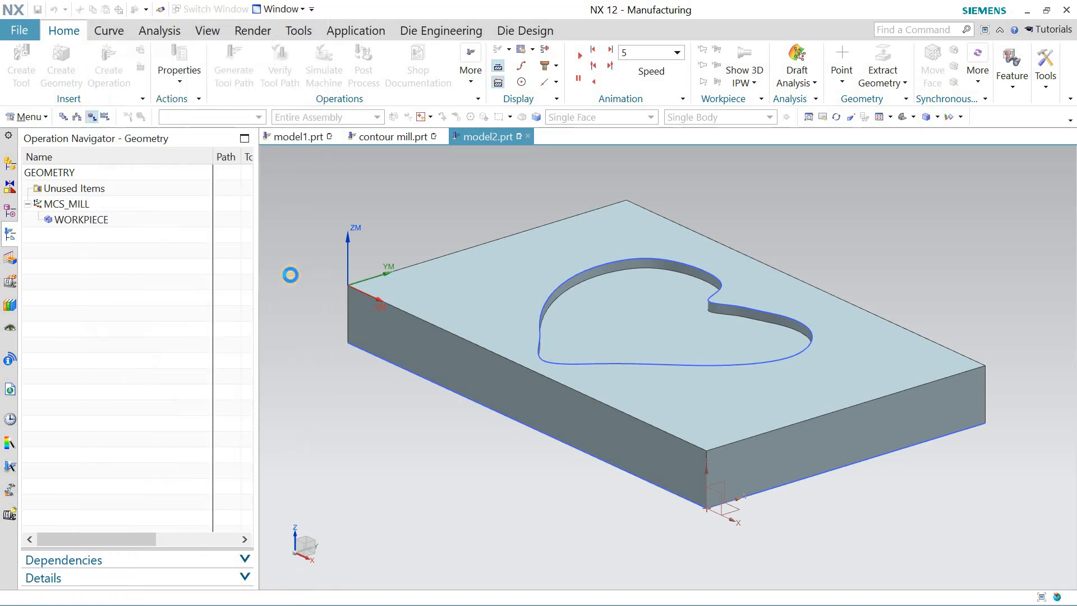
drag(318, 236, 312, 364)
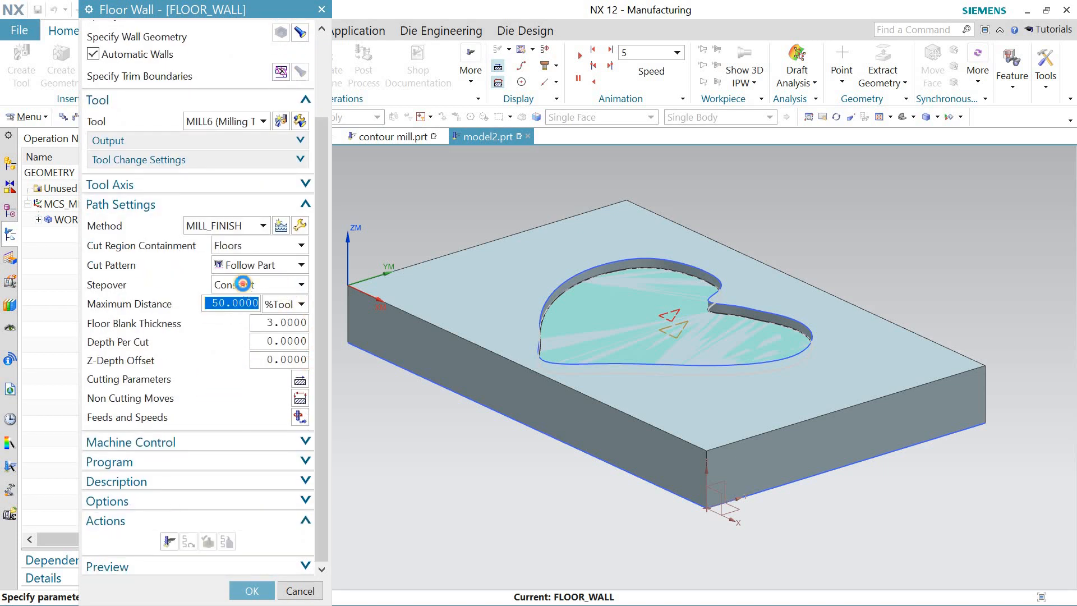
- Keep the stepover as Constant and set the depth per cut to 1
click(242, 284)
click(243, 284)
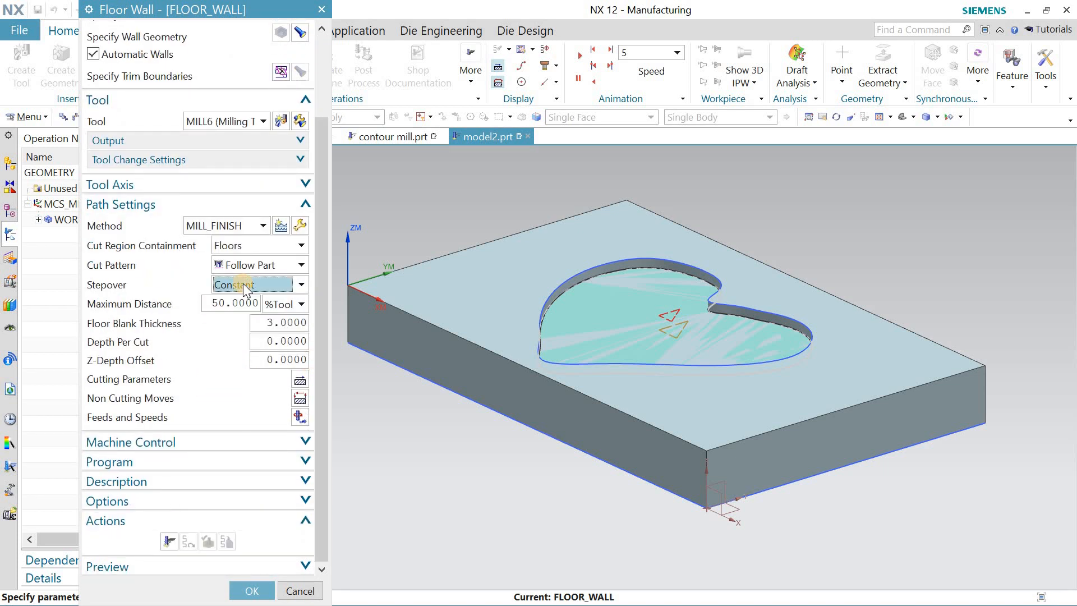
click(244, 283)
click(243, 284)
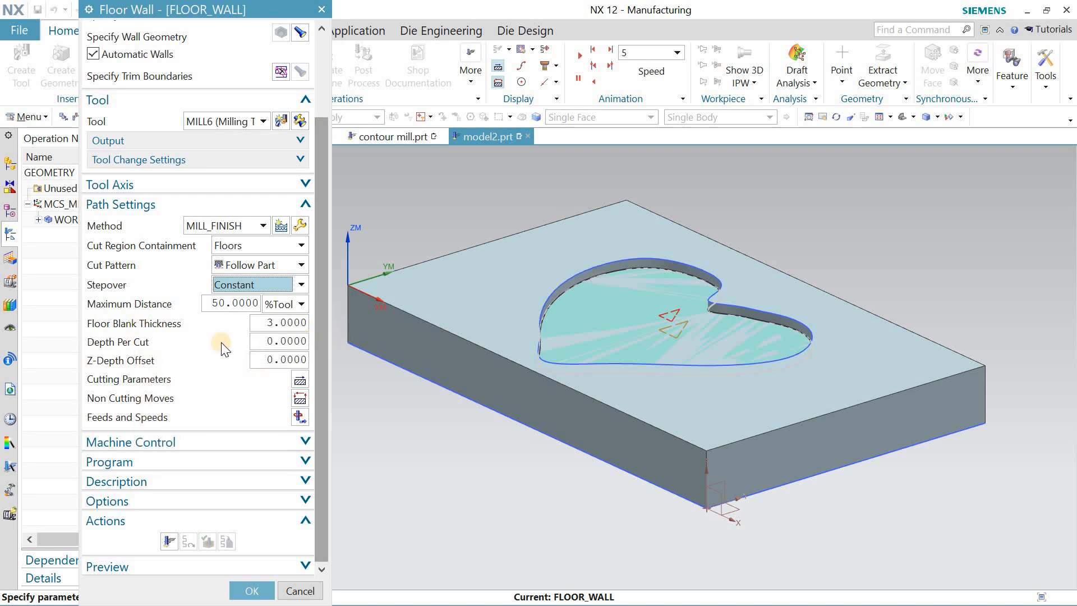
click(265, 339)
text(1)
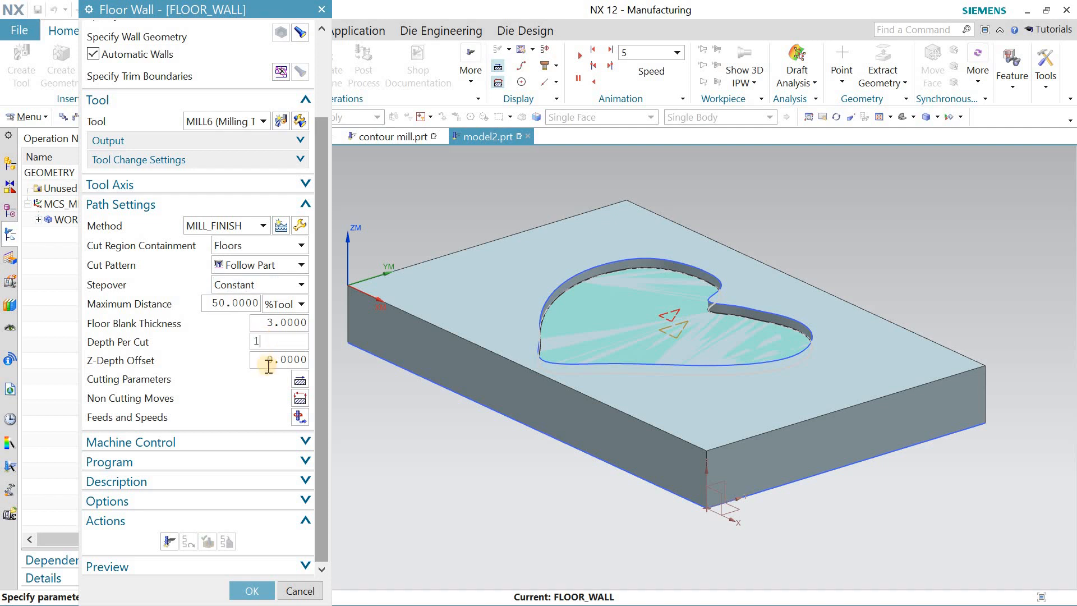
click(268, 365)
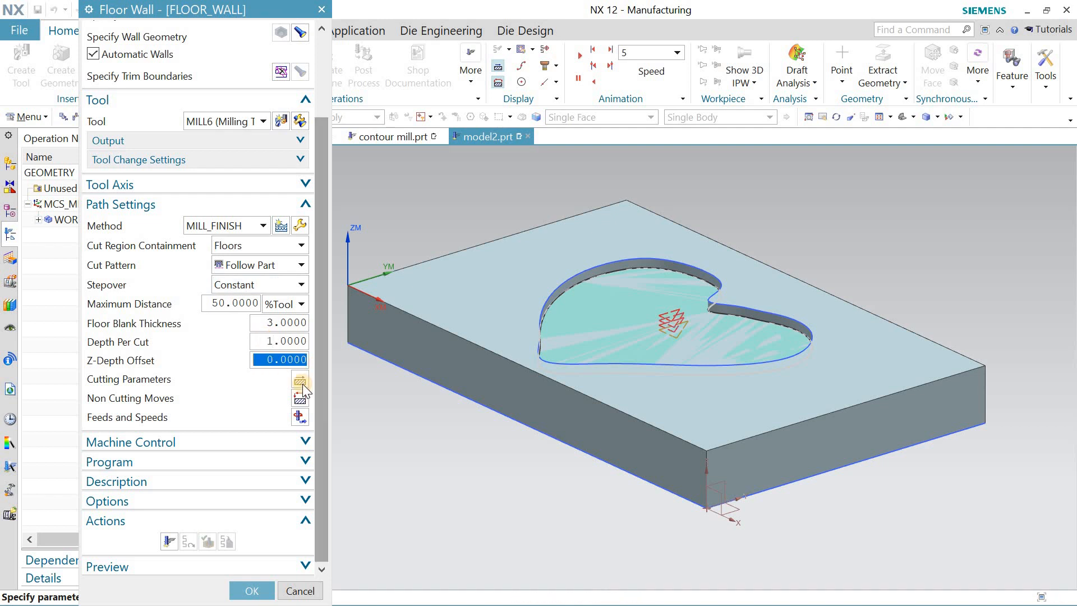
- Generate the Floor Wall tool path for the heart pocket and inspect its passes
click(170, 542)
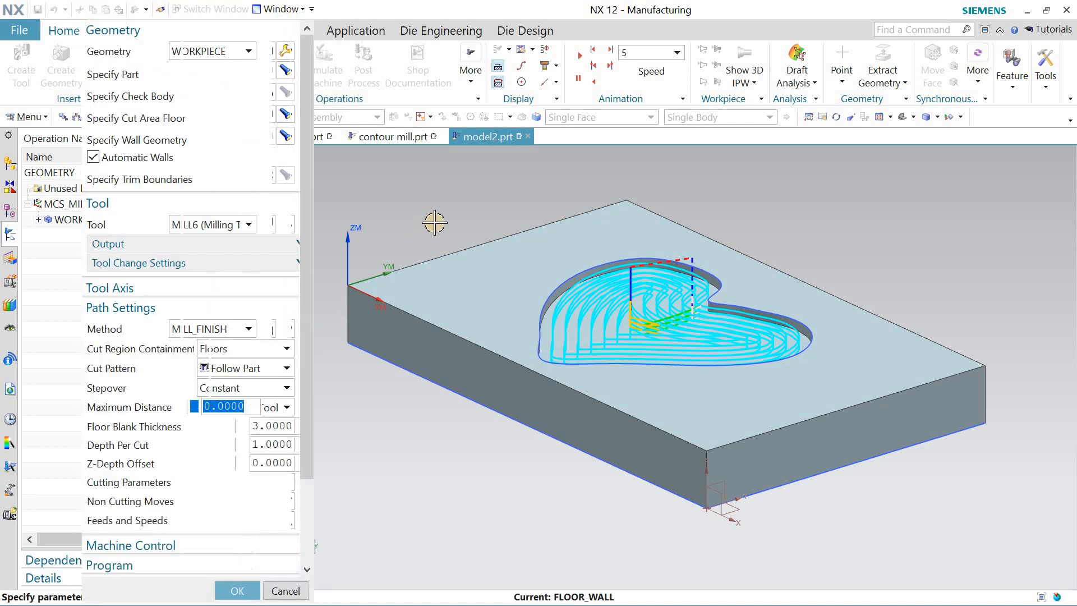
mouse_move(436, 215)
middle_down()
mouse_move(442, 206)
mouse_move(421, 225)
middle_up()
scroll(244, 449, down, 3)
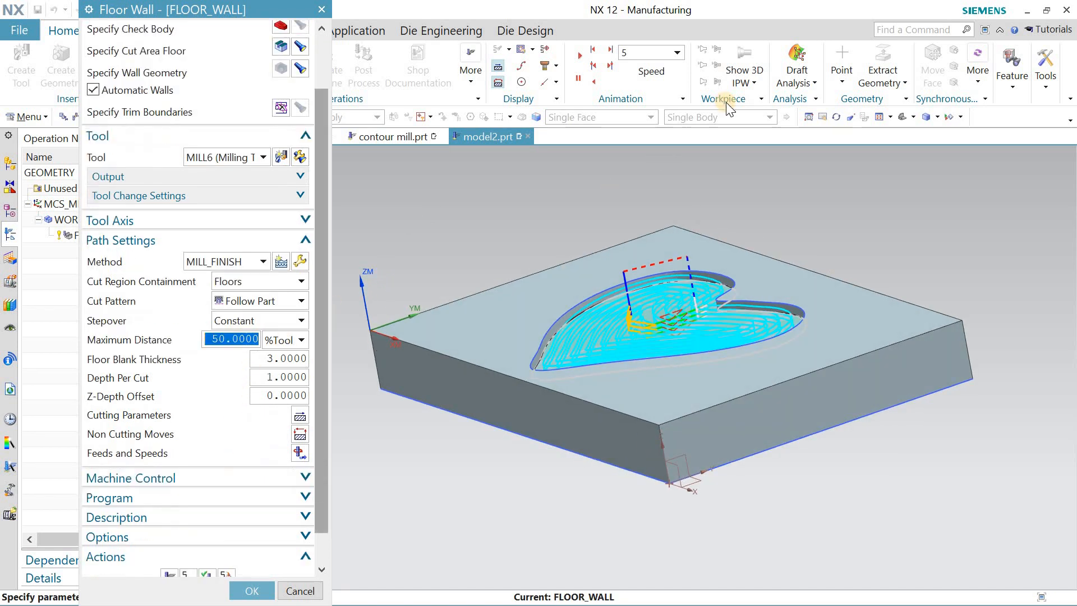
click(892, 117)
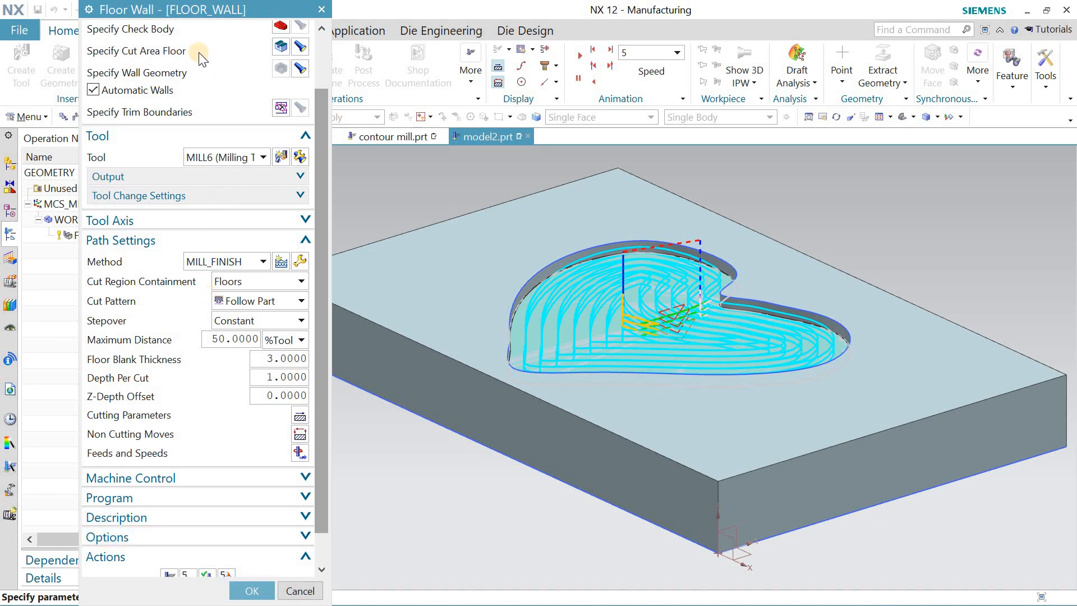
- Verify the tool path by playing the 3D Dynamic material removal simulation, and accept the Floor Wall operation
drag(197, 10, 119, 10)
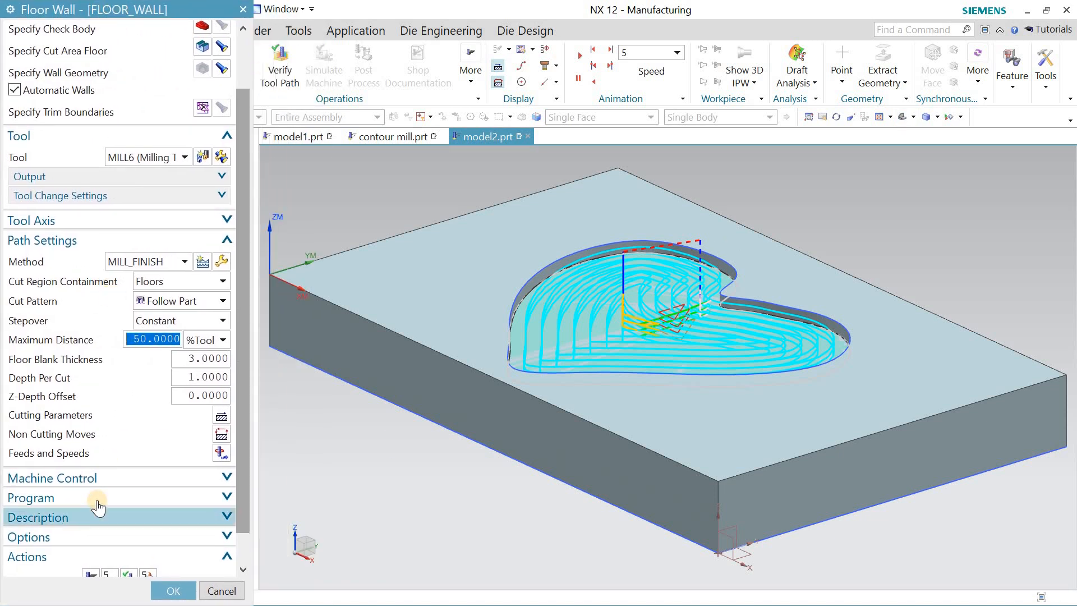
scroll(98, 505, down, 1)
click(125, 547)
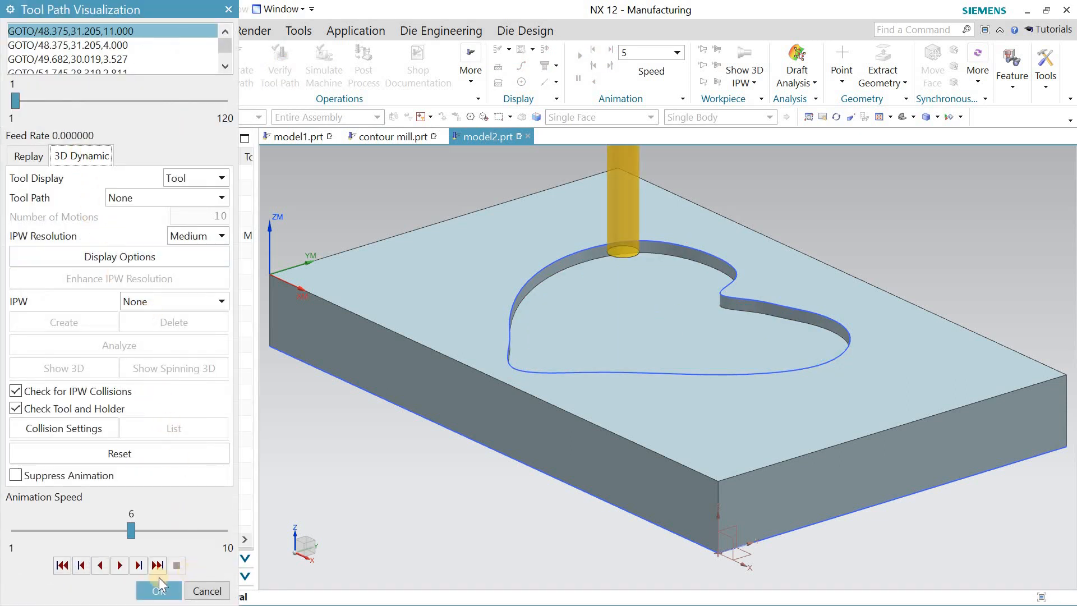
click(118, 566)
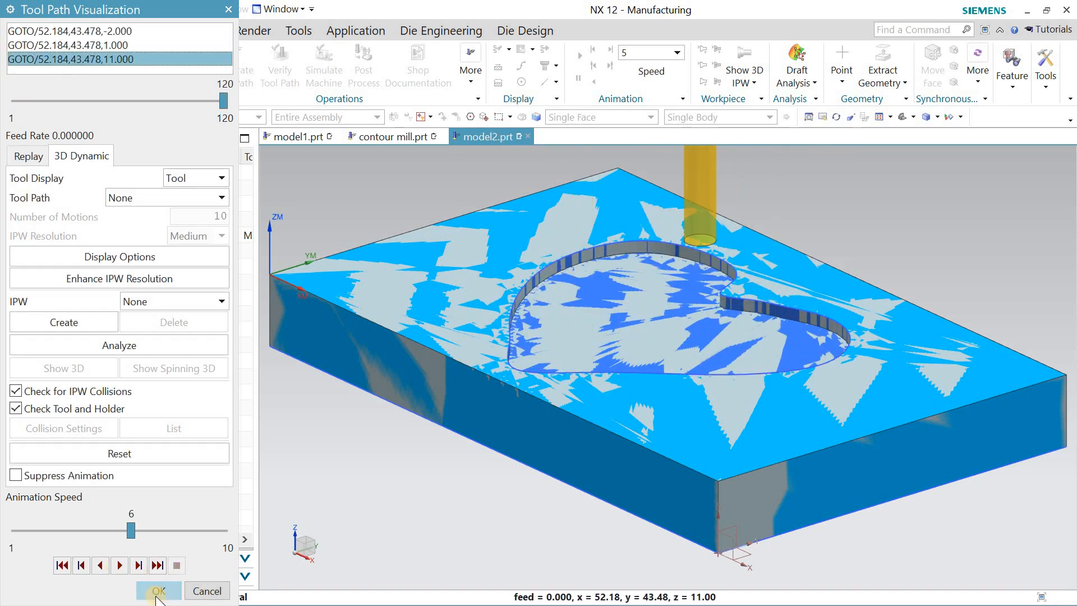
click(158, 593)
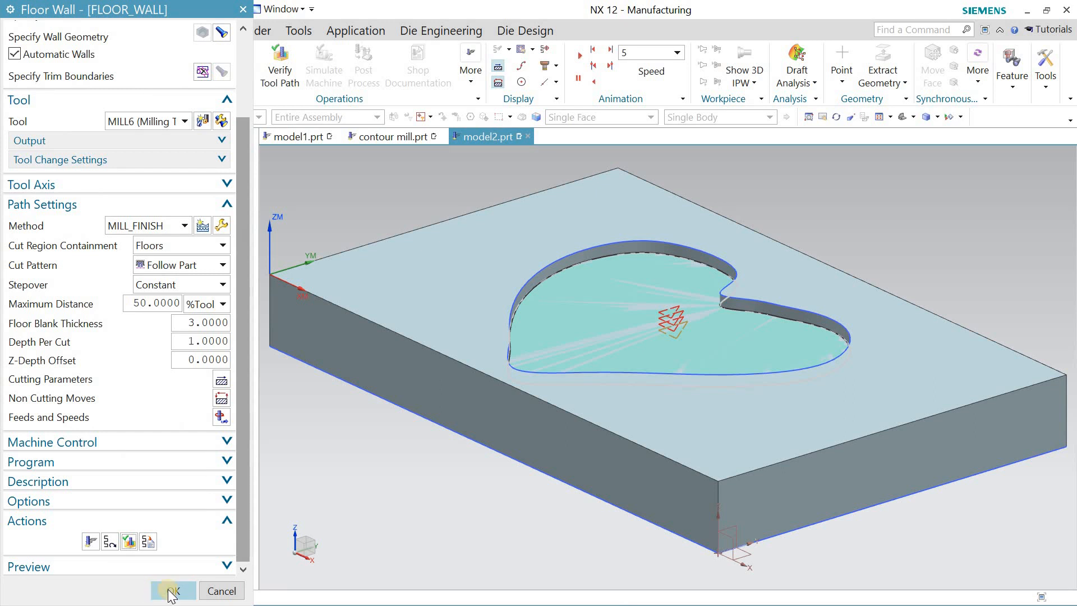
click(178, 588)
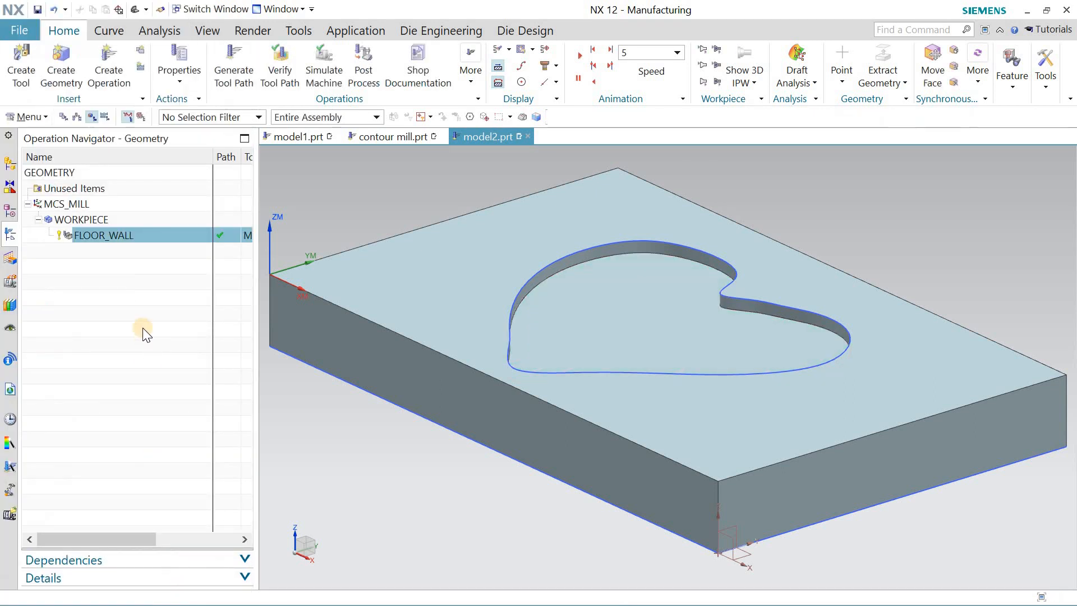
- Postprocess the Floor Wall operation with the MILL_3_AXIS postprocessor, keeping the default output file and settings
click(142, 328)
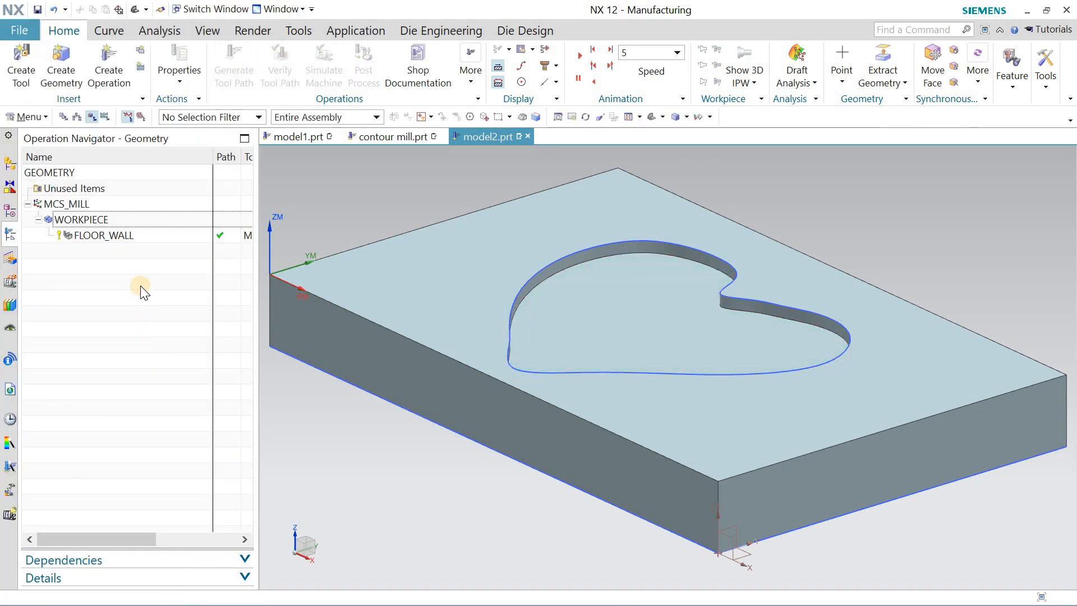
click(124, 235)
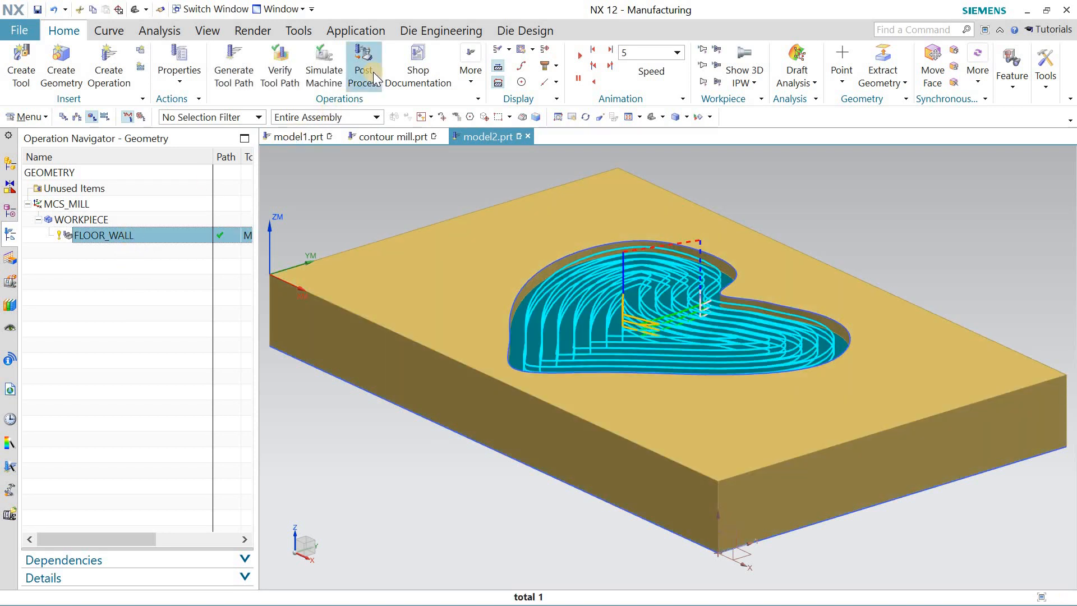
click(373, 77)
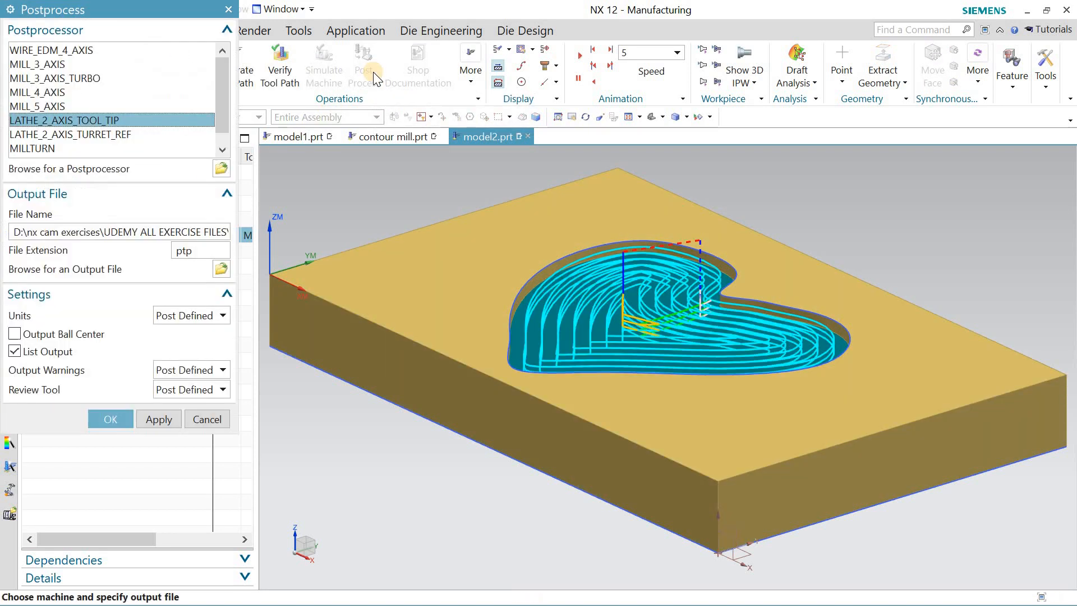
click(48, 67)
click(118, 419)
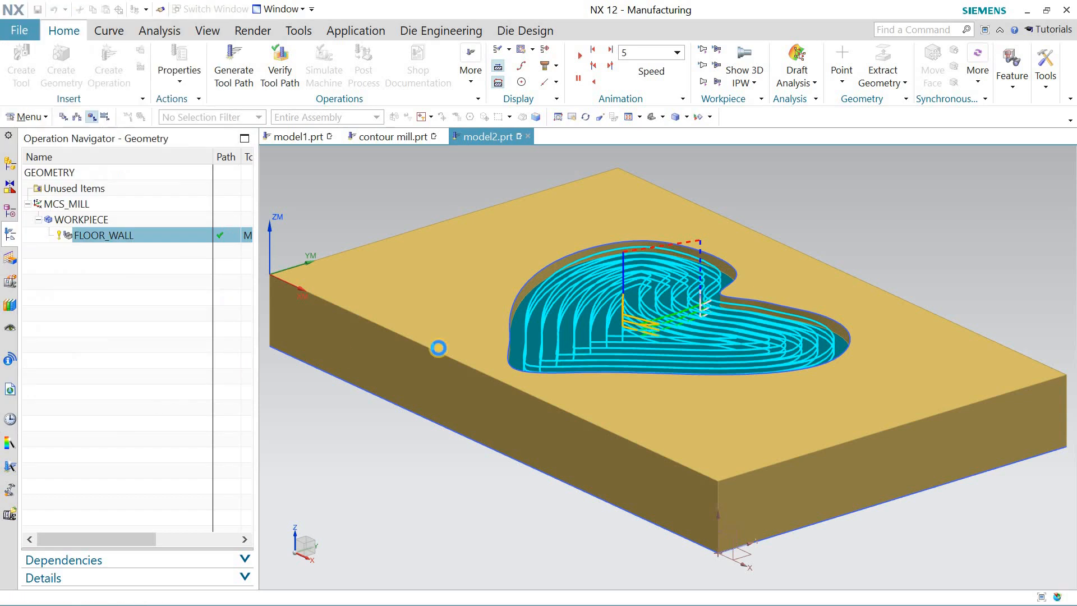
- Review the generated G-code listing of the Floor Wall operation in an enlarged view and close it
click(736, 103)
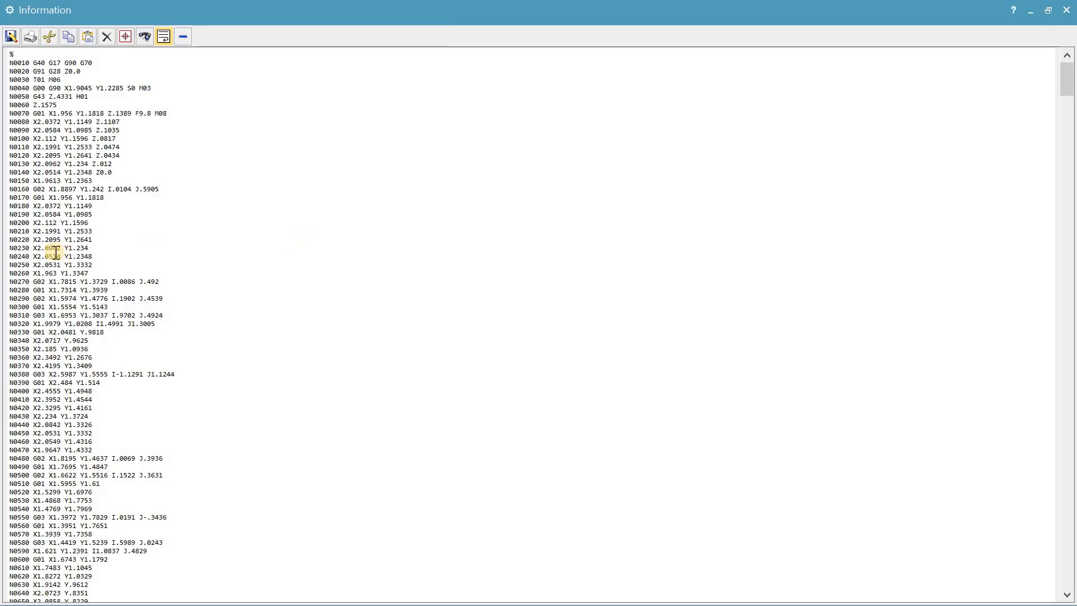
scroll(55, 252, down, 15)
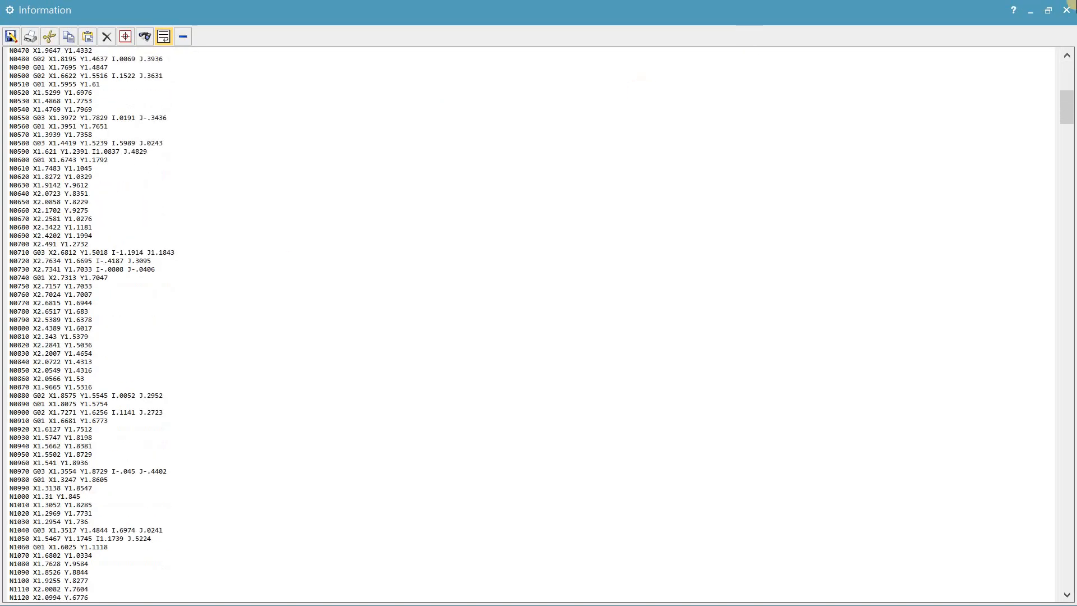
click(1066, 11)
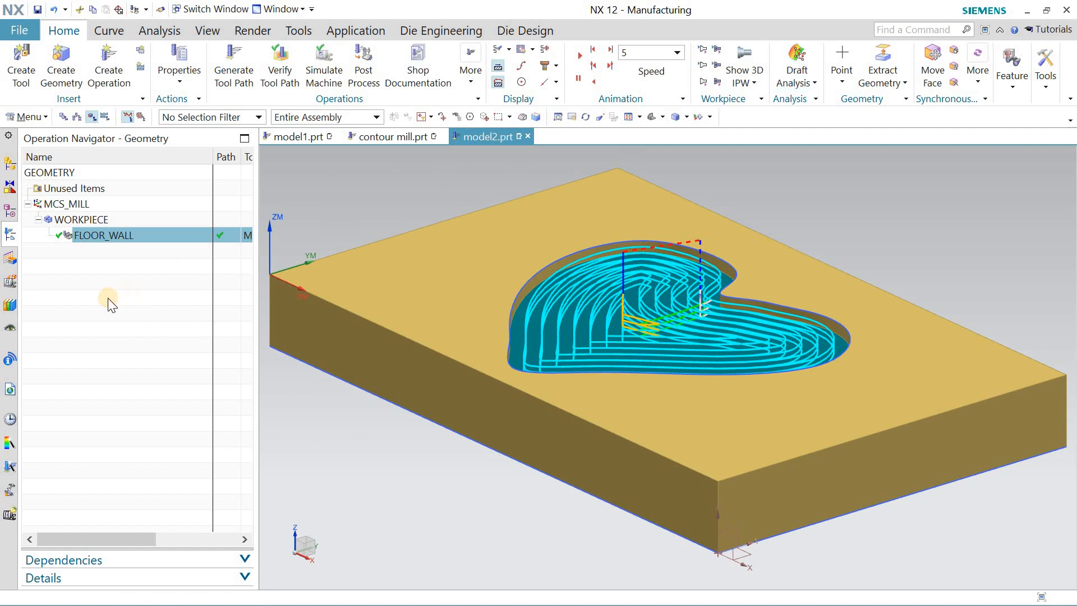